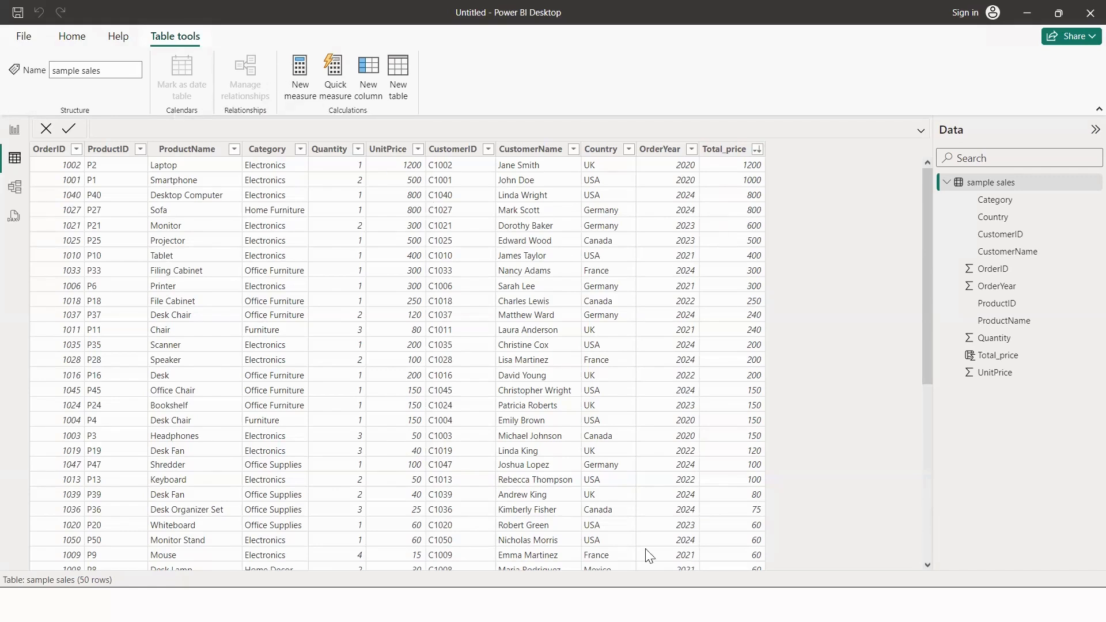
# Delete all the broken card visuals from Page 1 in the report view
pyautogui.click(16, 131)
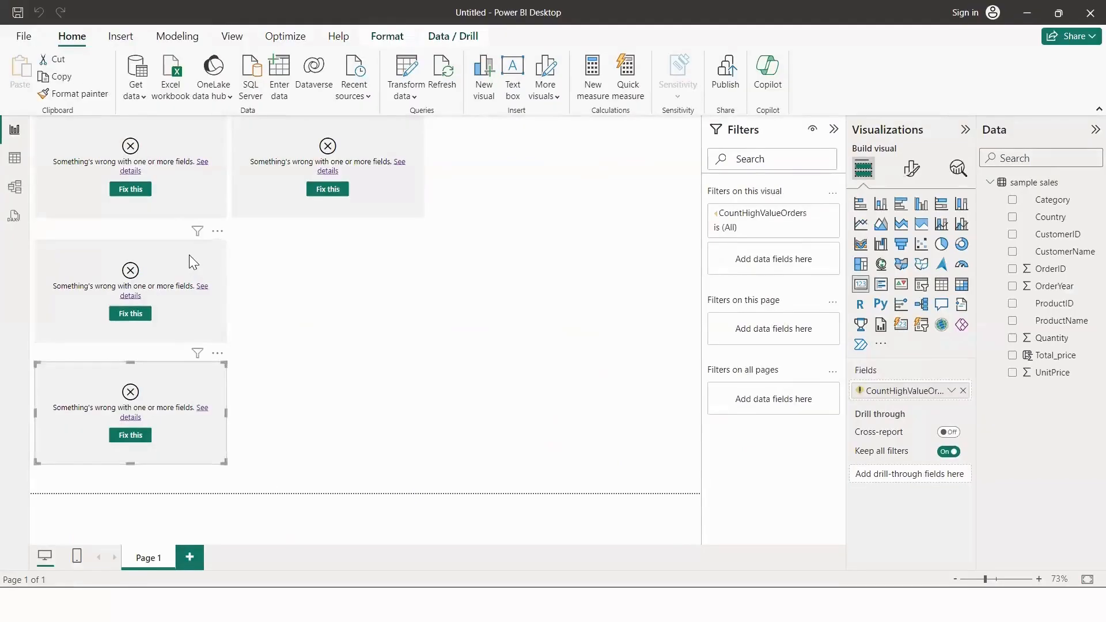
pyautogui.press('Delete')
pyautogui.hotkey('ctrl', 'a')
pyautogui.press('Delete')
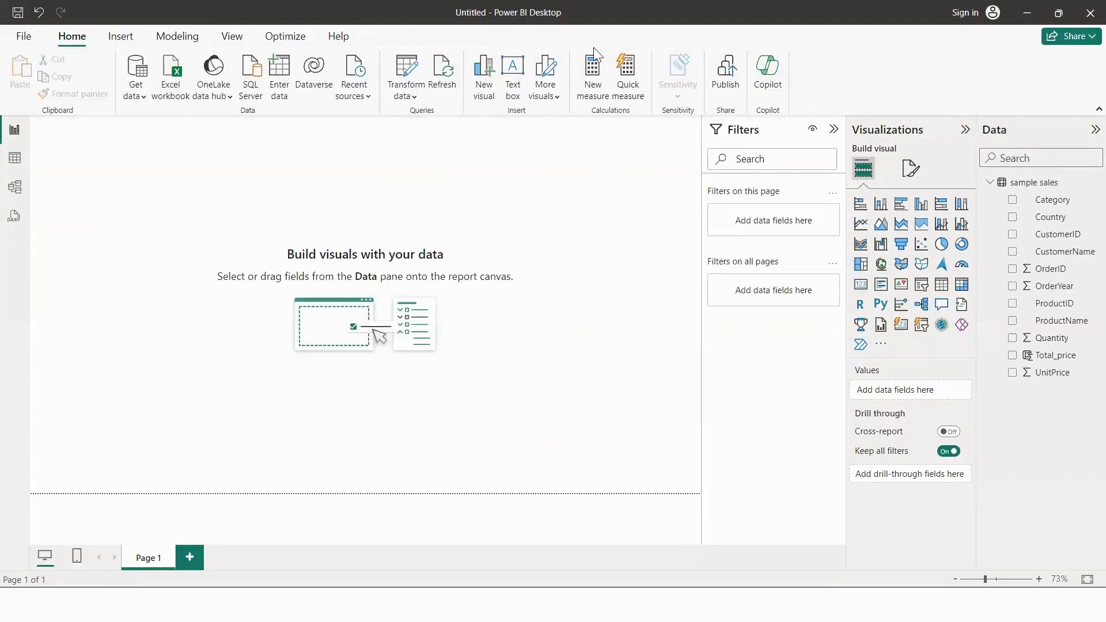
# Create a measure OrderCount = COUNT('sample sales'[OrderID])
pyautogui.click(593, 79)
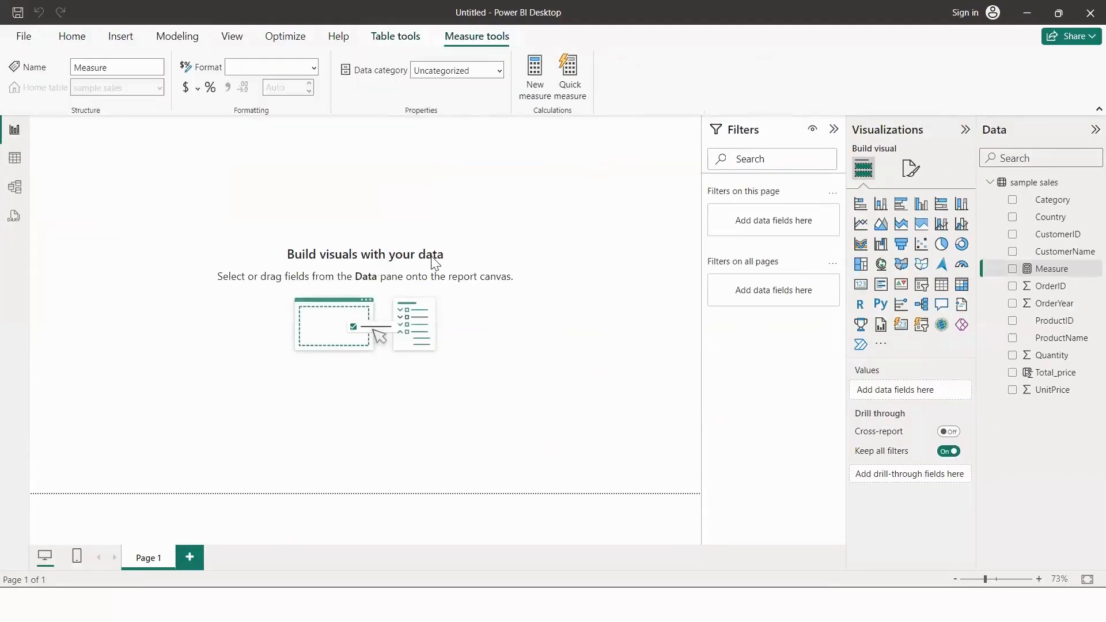
pyautogui.doubleClick(125, 127)
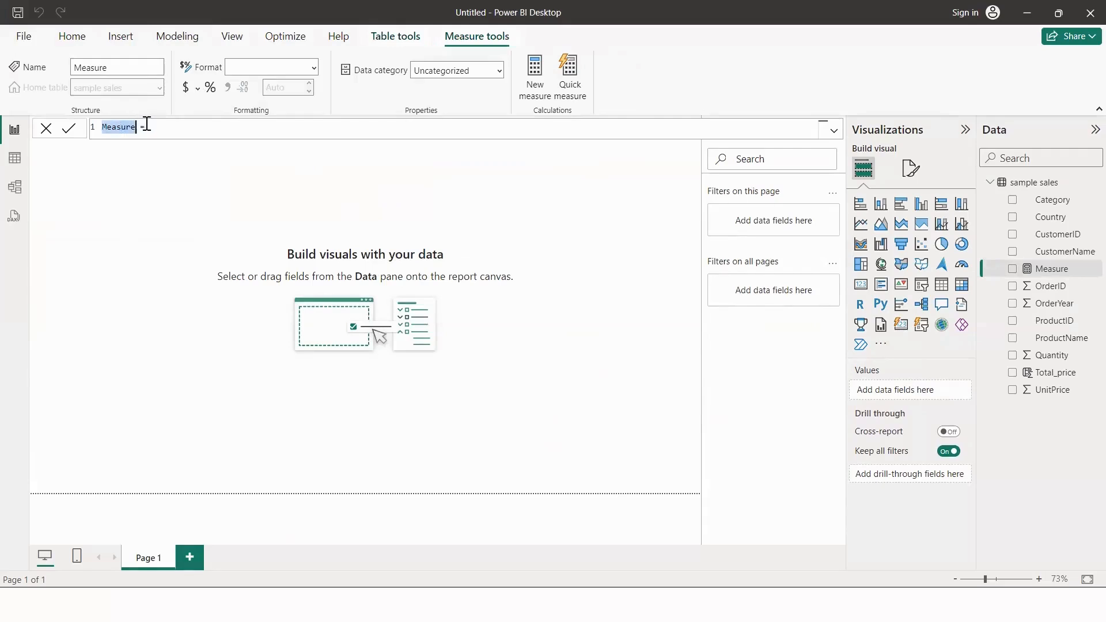
pyautogui.write('orderCount')
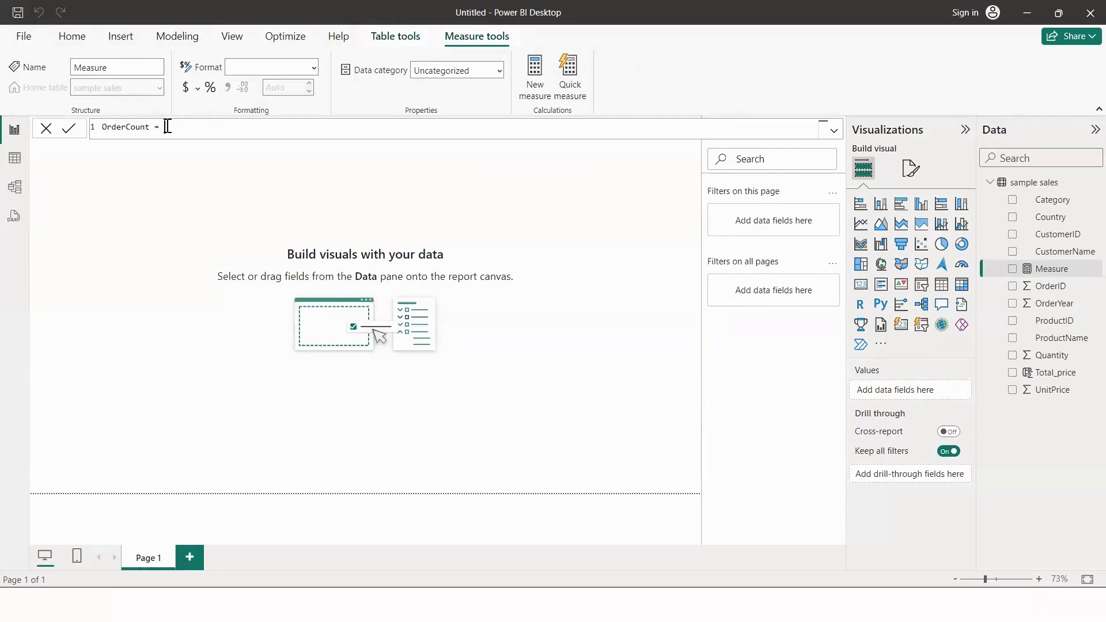
pyautogui.write('COUNT(')
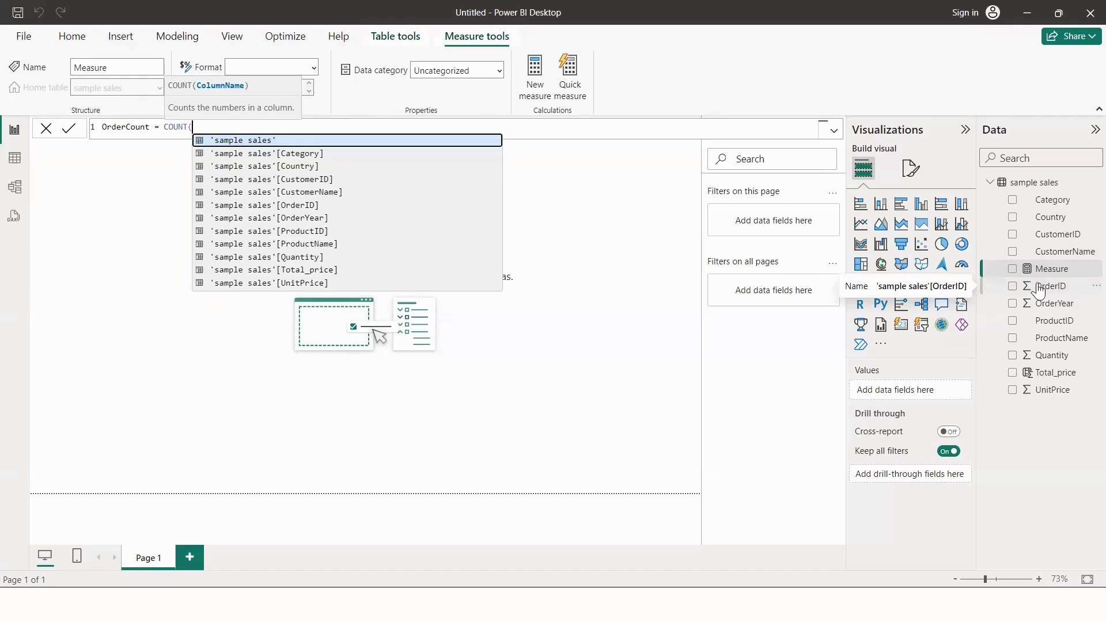
pyautogui.click(296, 205)
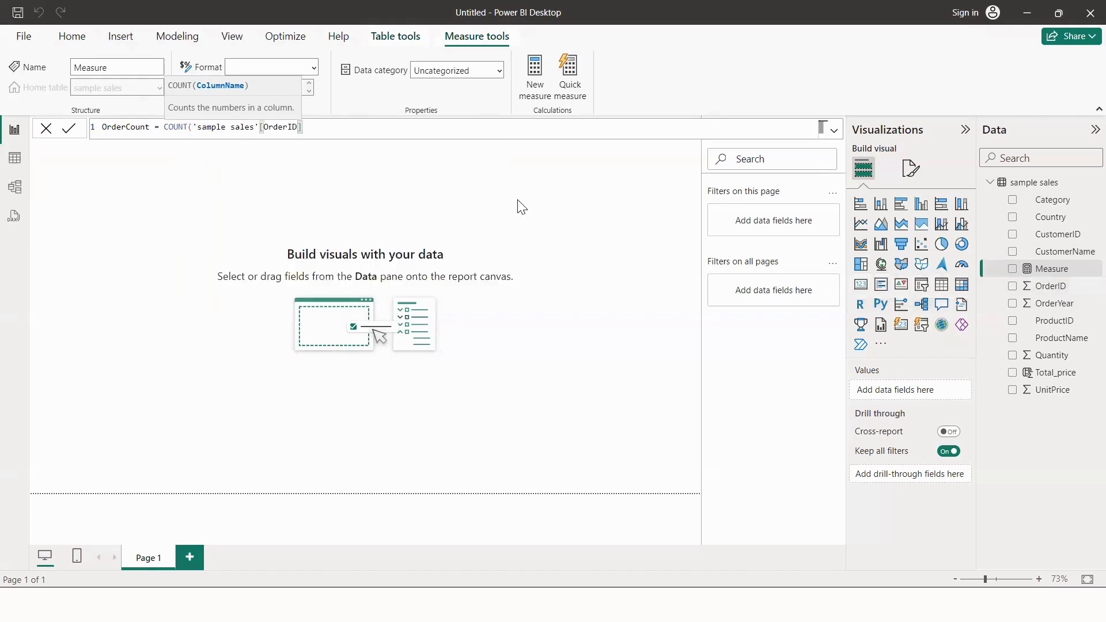
pyautogui.write(')')
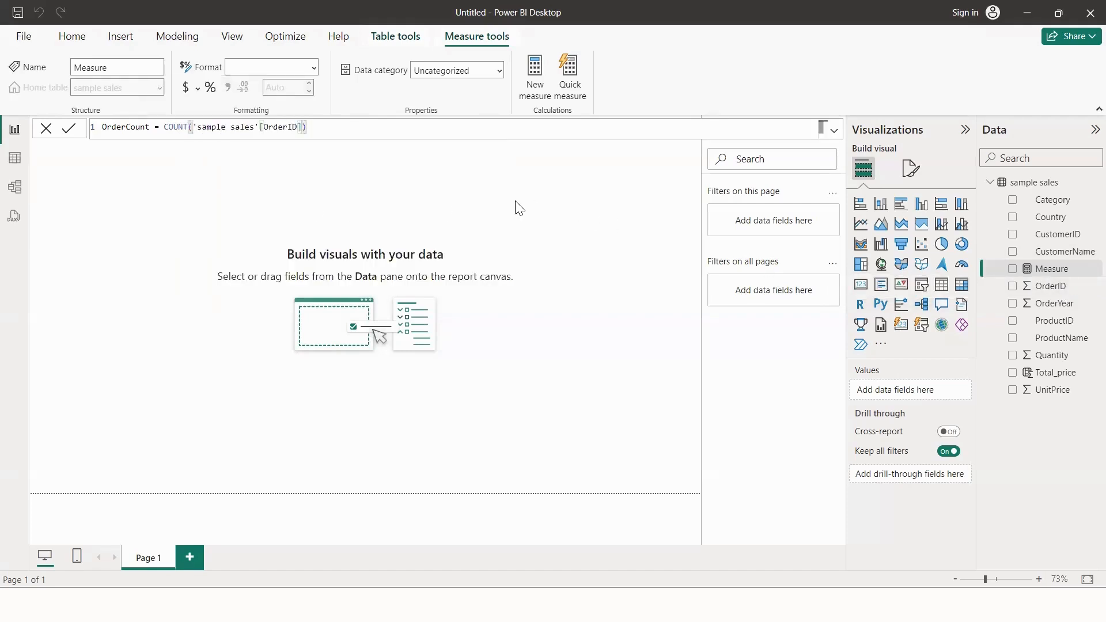
pyautogui.press('Return')
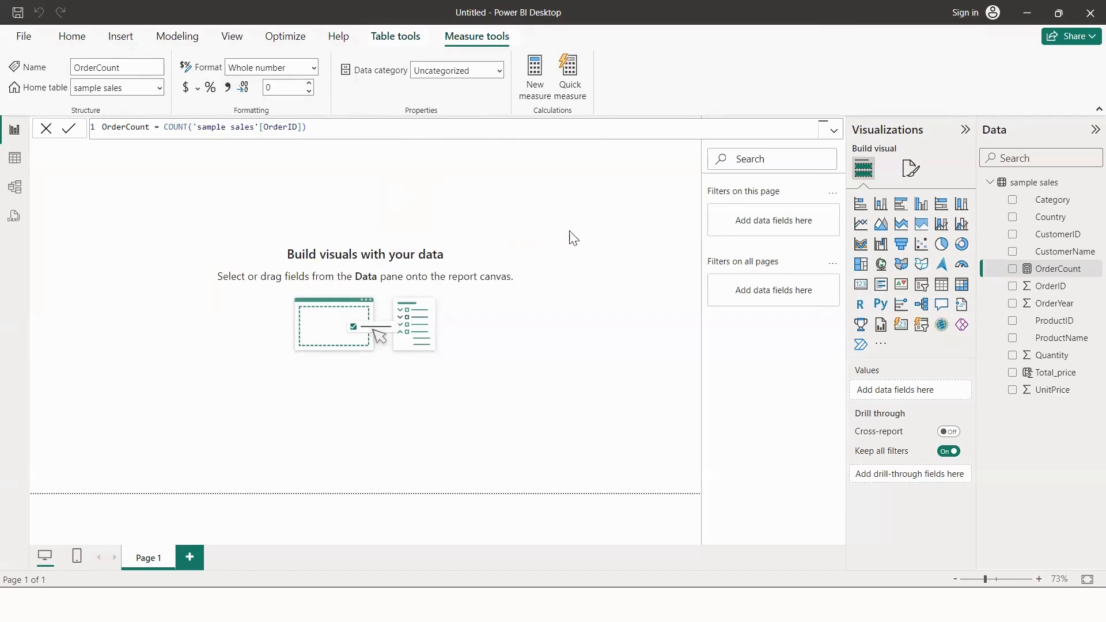
# Add a card visual showing OrderCount to the report page and compare it with the row count of the sample sales table
pyautogui.moveTo(858, 290); pyautogui.dragTo(291, 264)
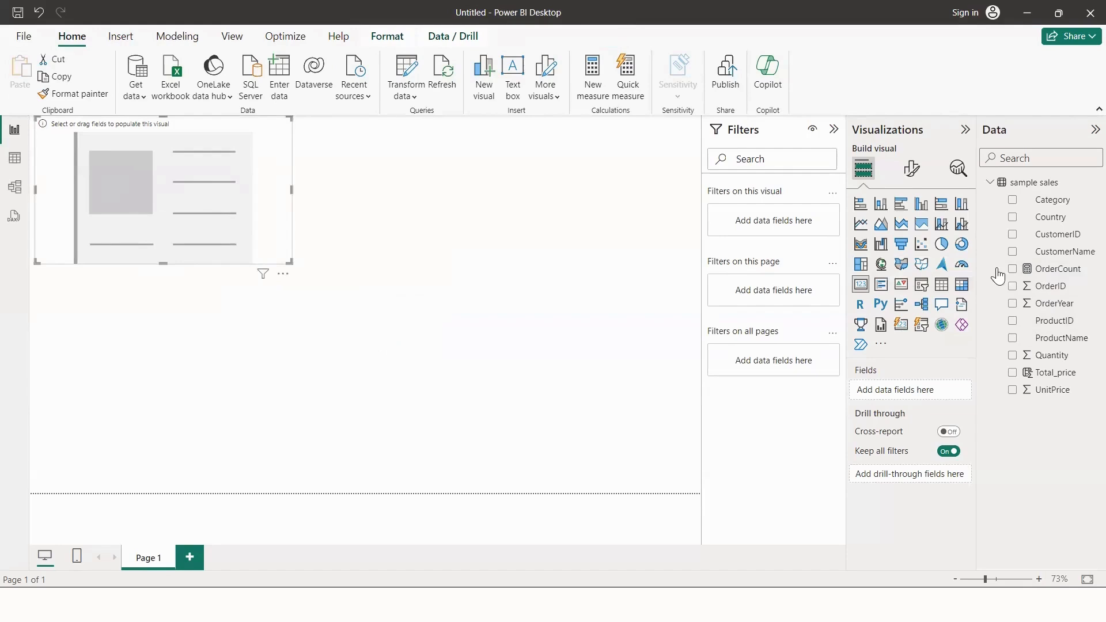
pyautogui.moveTo(1005, 270); pyautogui.dragTo(209, 199)
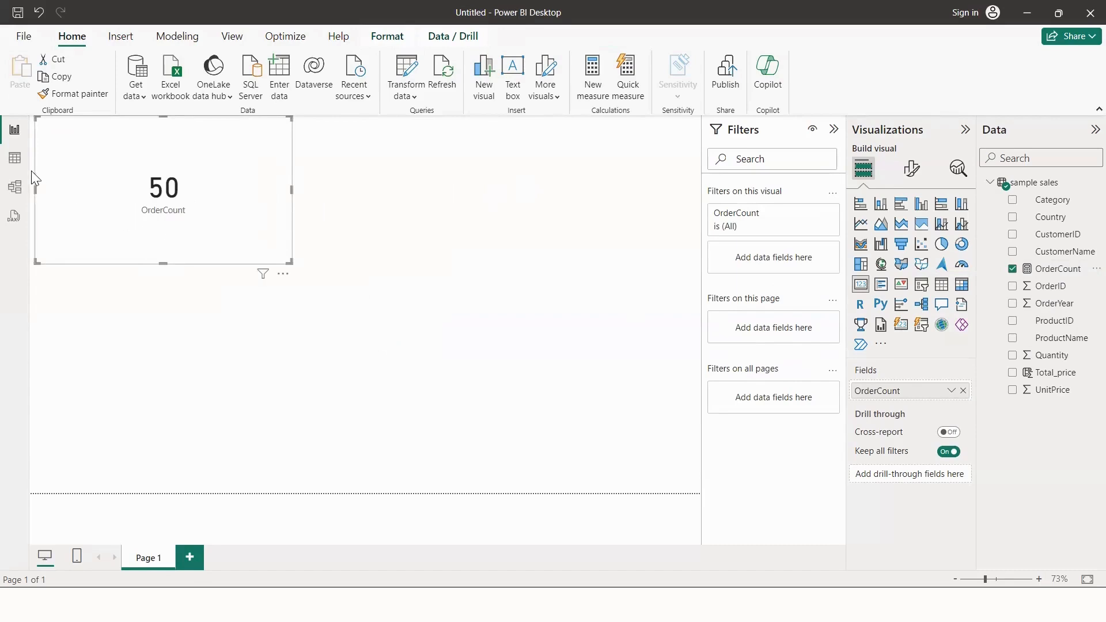
pyautogui.click(17, 158)
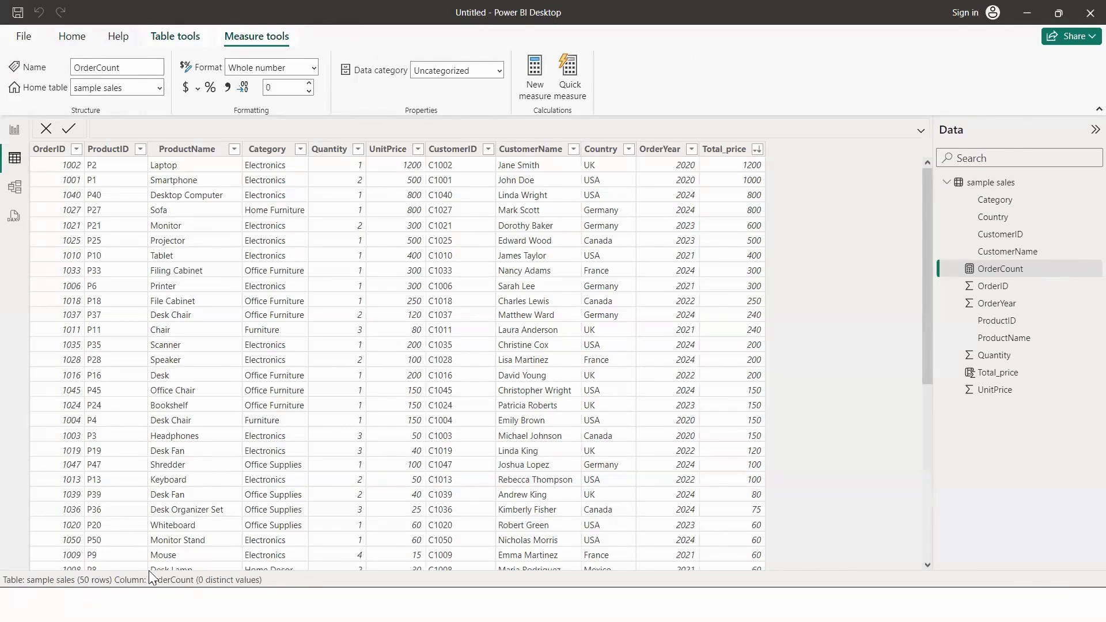
pyautogui.moveTo(26, 589); pyautogui.dragTo(172, 589)
pyautogui.click(15, 130)
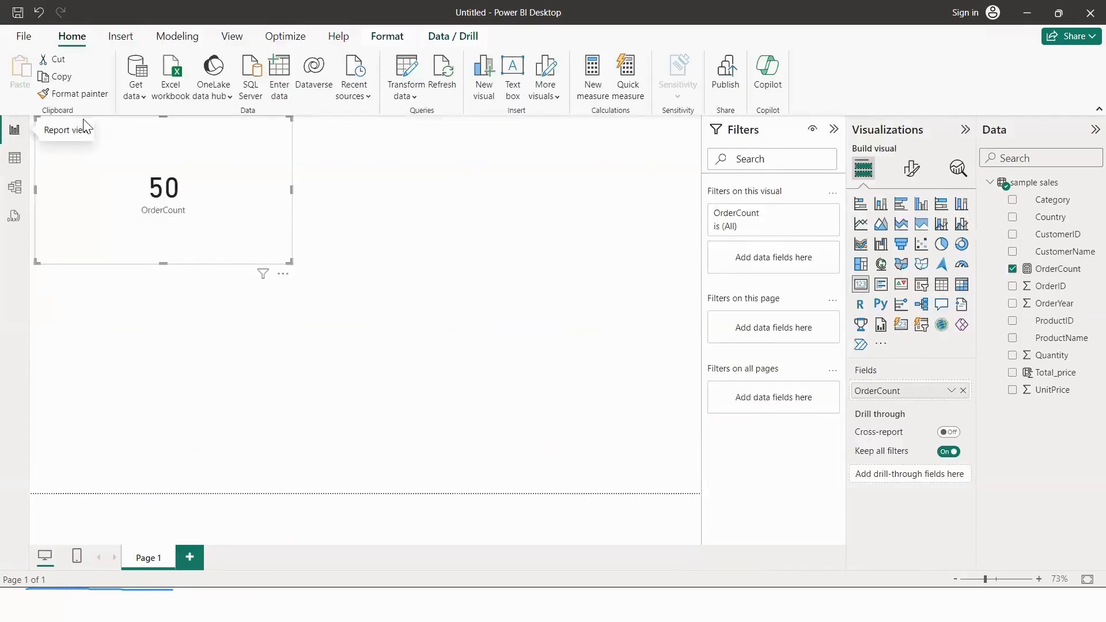
# Look over the sample sales table's customer columns and create a measure CustomerNameCount = COUNTA('sample sales'[CustomerName])
pyautogui.click(12, 164)
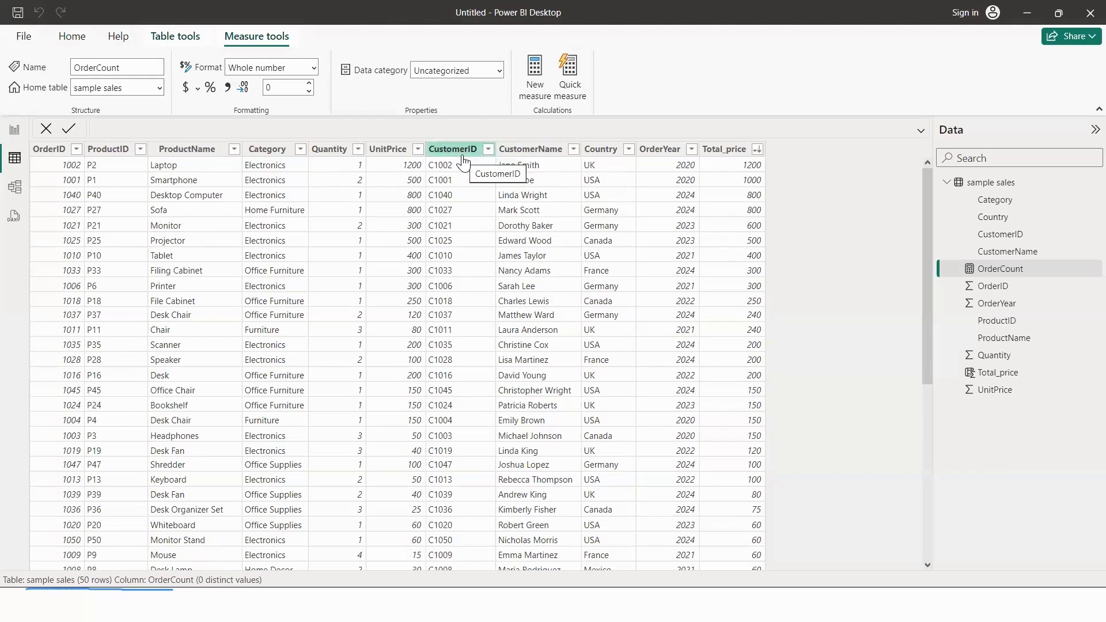
pyautogui.click(14, 133)
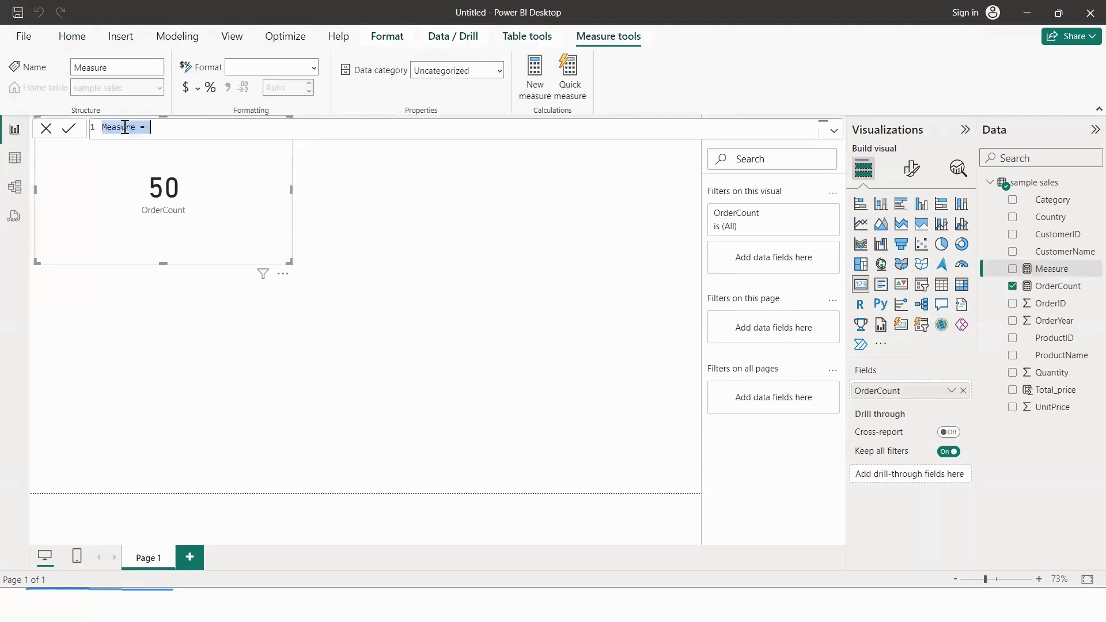
pyautogui.doubleClick(135, 127)
pyautogui.press('BackSpace')
pyautogui.write('CustomerNameCount')
pyautogui.press('End')
pyautogui.write('COUNTA(')
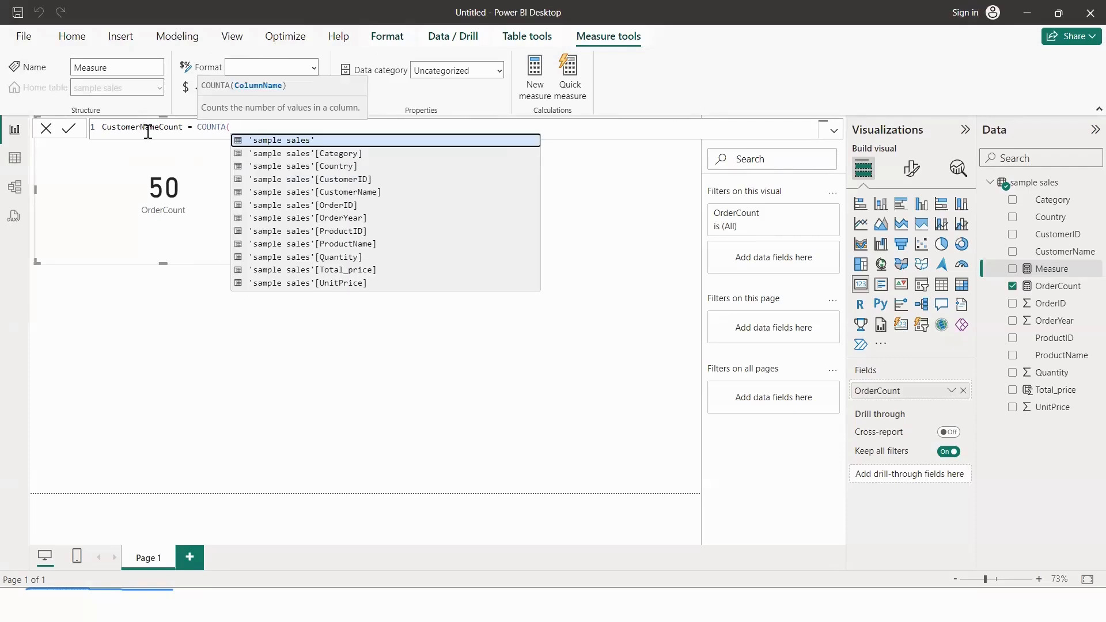
pyautogui.click(342, 193)
pyautogui.write(')')
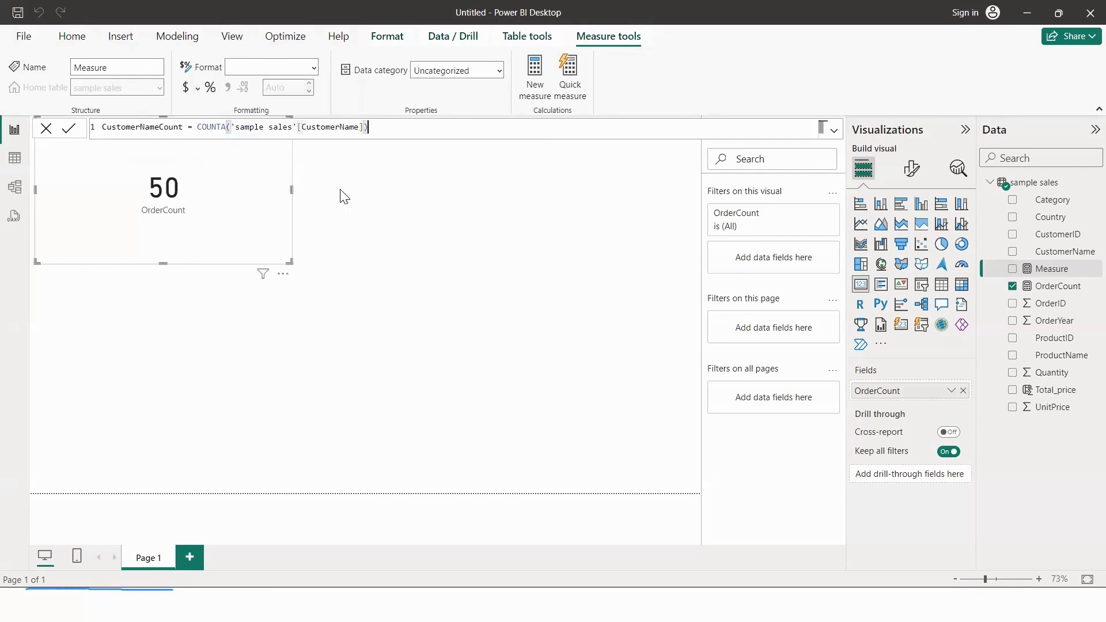
pyautogui.press('Return')
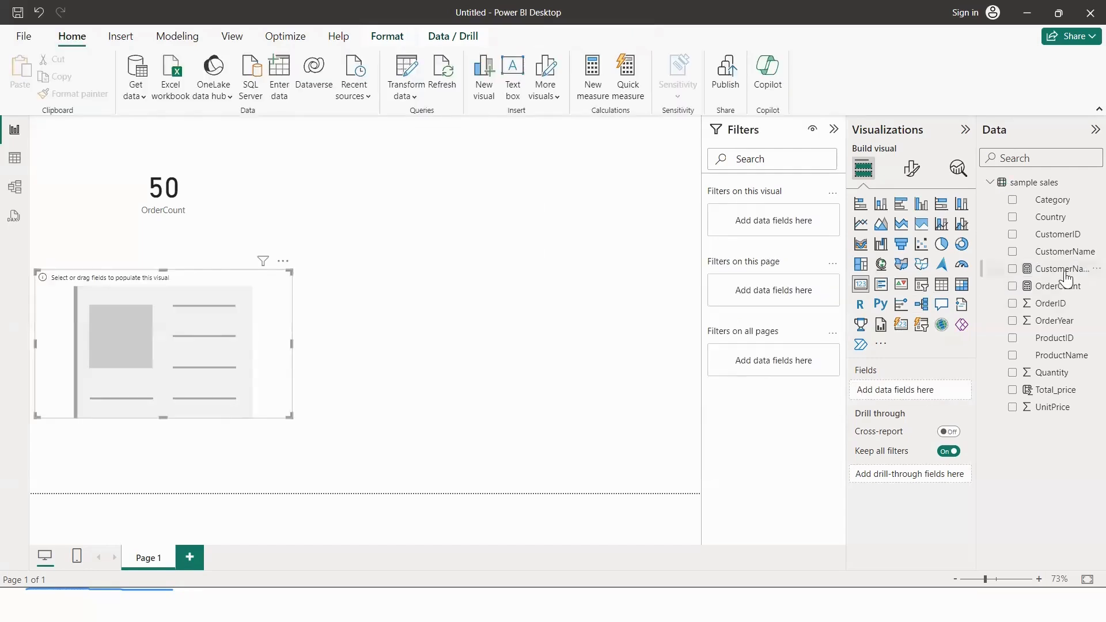
# Show the CustomerNameCount measure in the empty card below the OrderCount card and compare the two cards
pyautogui.moveTo(1063, 272); pyautogui.dragTo(210, 333)
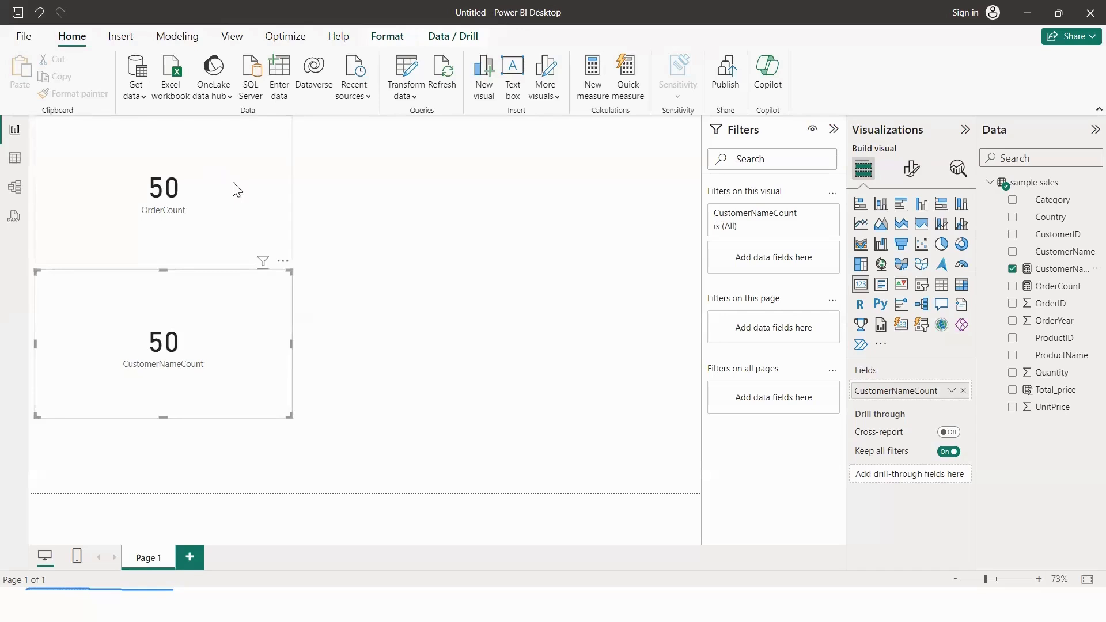
pyautogui.click(224, 214)
pyautogui.click(165, 323)
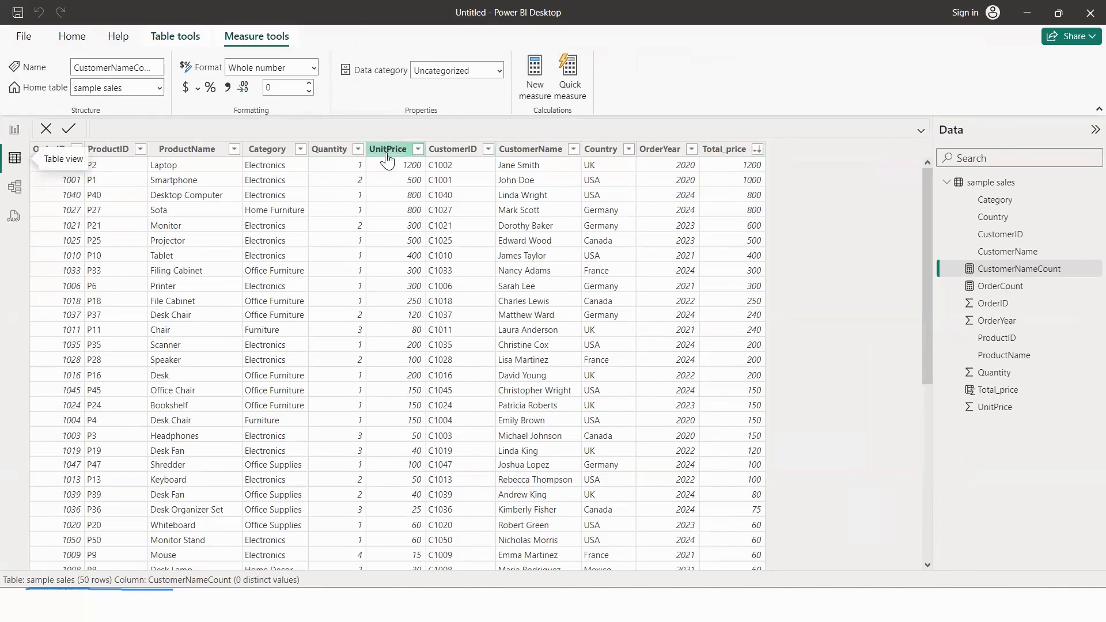
# Review the Quantity and Total_price columns, then start a new measure HighValueOrders using COUNTX over the 'sample sales' table
pyautogui.click(331, 152)
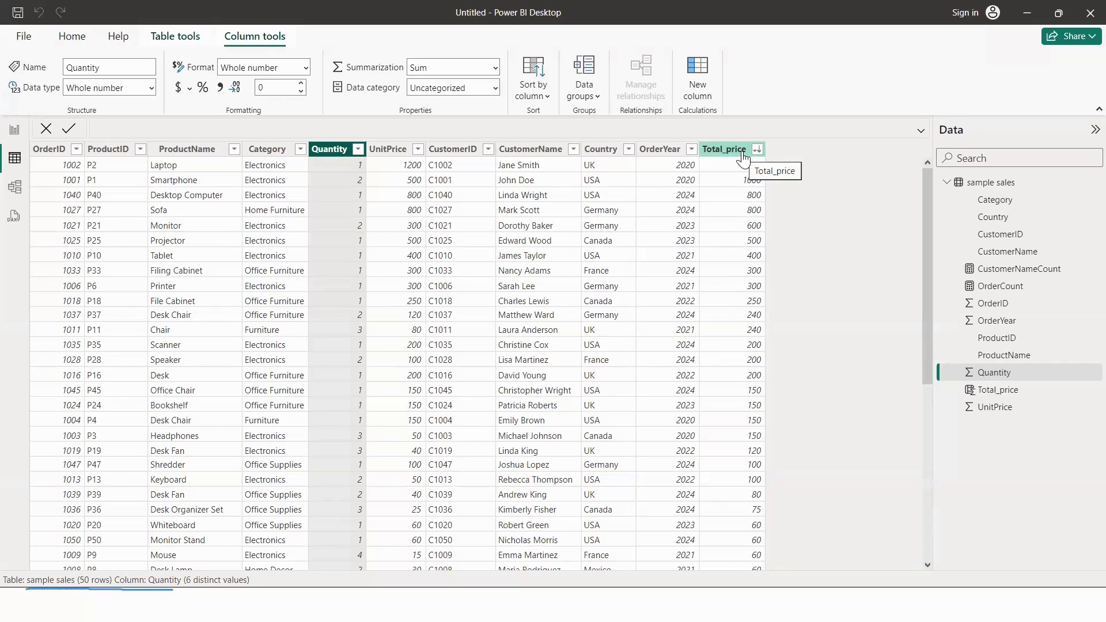
pyautogui.click(15, 132)
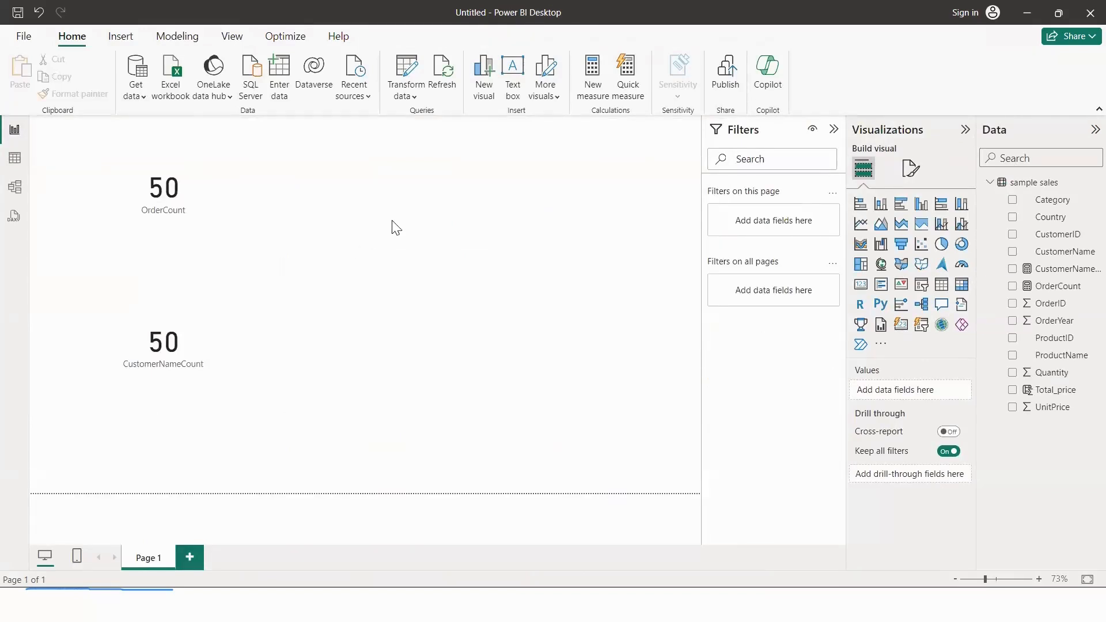
pyautogui.click(595, 87)
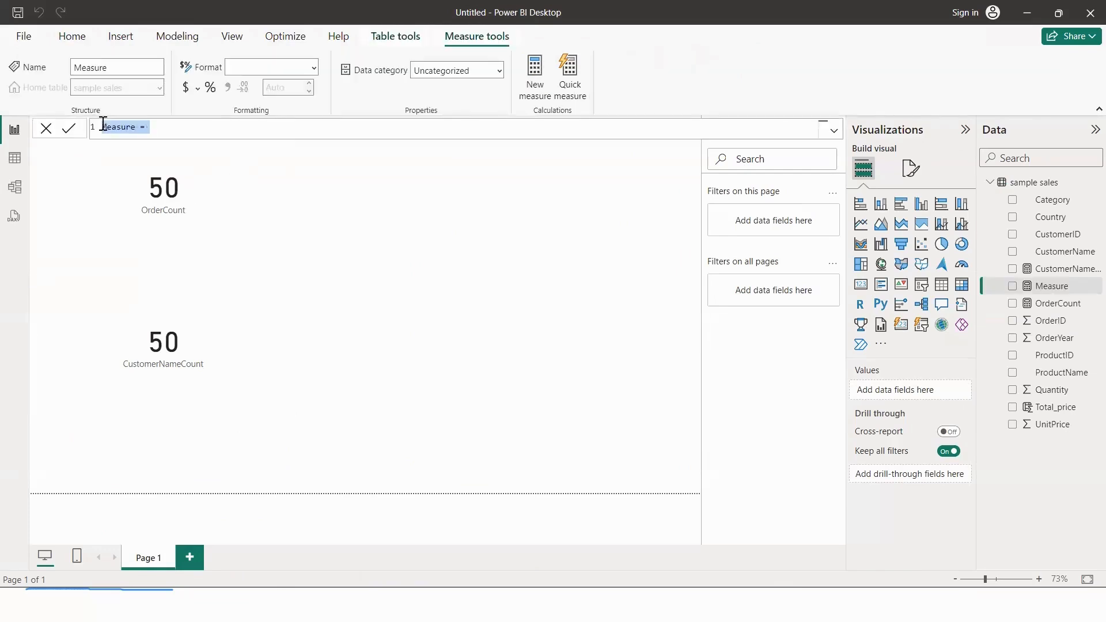
pyautogui.doubleClick(104, 126)
pyautogui.write('HighValueOrders = Coun')
pyautogui.press('BackSpace')
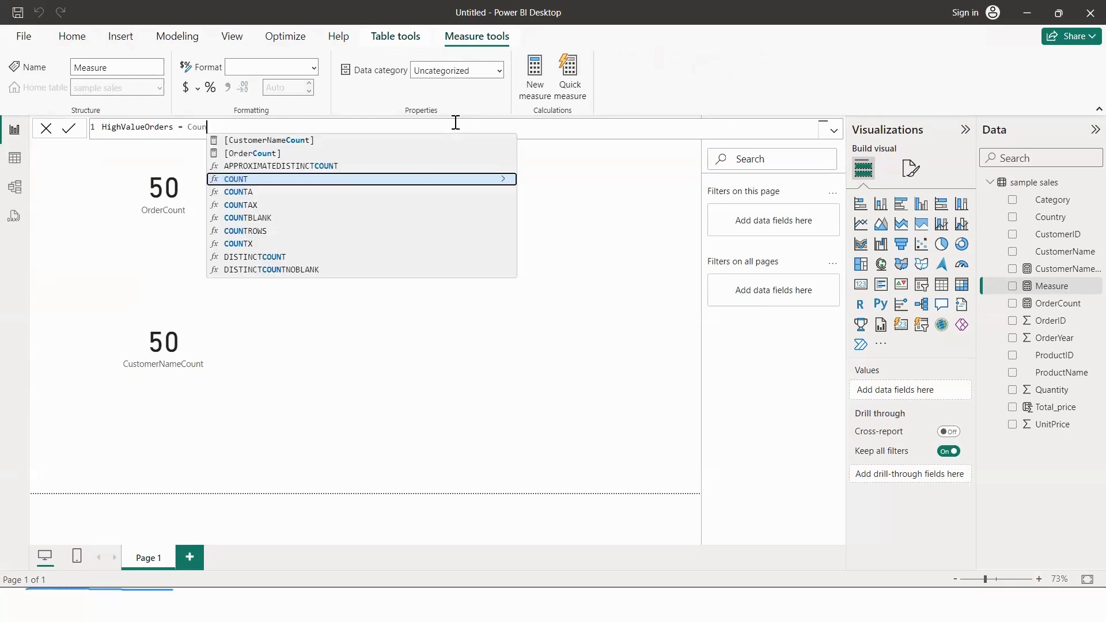
pyautogui.press('Down')
pyautogui.press('Down')
pyautogui.press('Down')
pyautogui.press('Down')
pyautogui.press('Down')
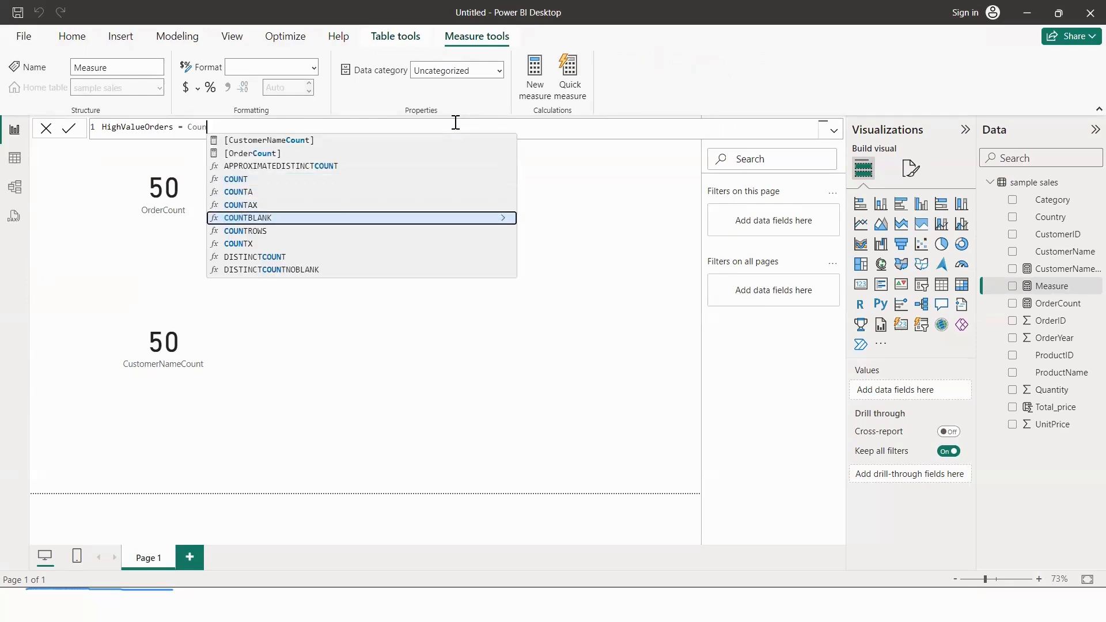
pyautogui.press('Tab')
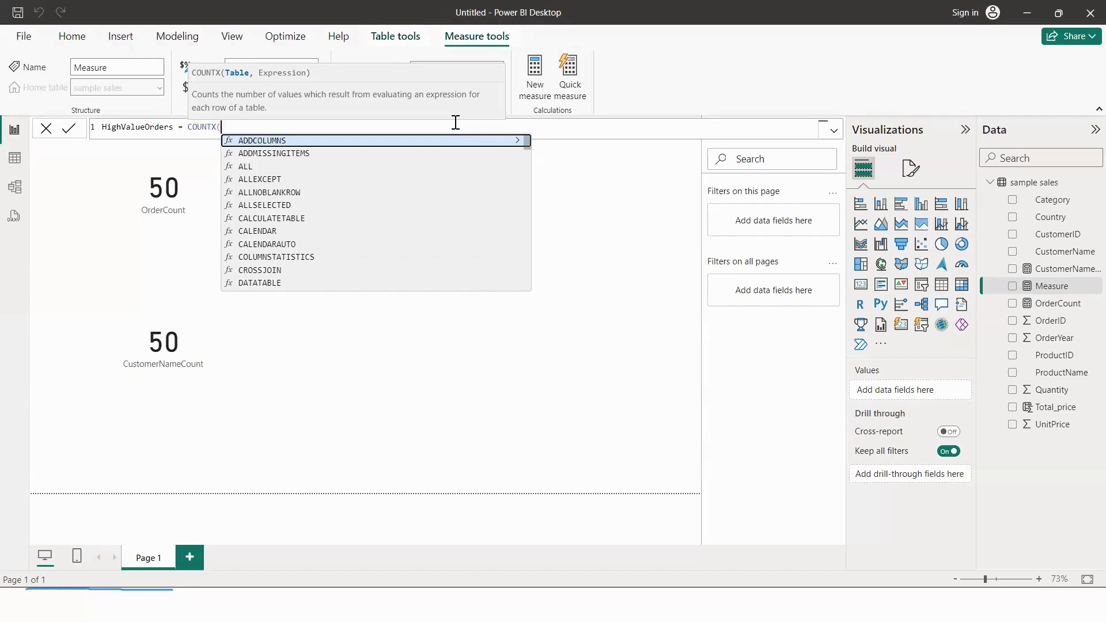
pyautogui.write('sample')
pyautogui.press('Up')
pyautogui.press('Tab')
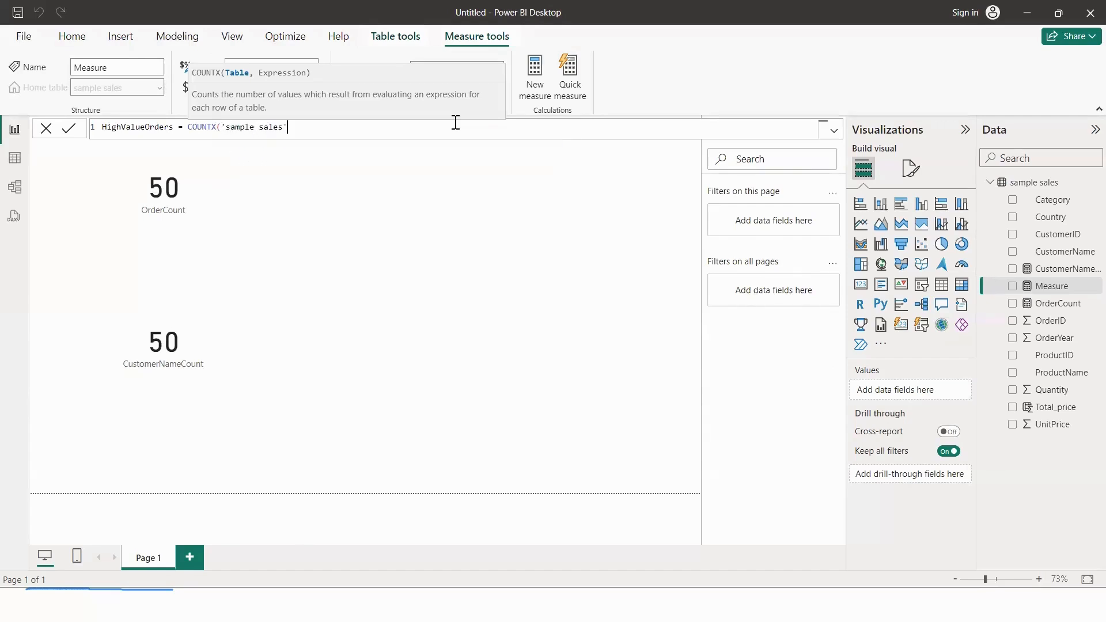
# Complete the COUNTX expression with IF('sample sales'[Total_price]>100,1,BLANK()) and close the formula
pyautogui.write(',')
pyautogui.write('IF(')
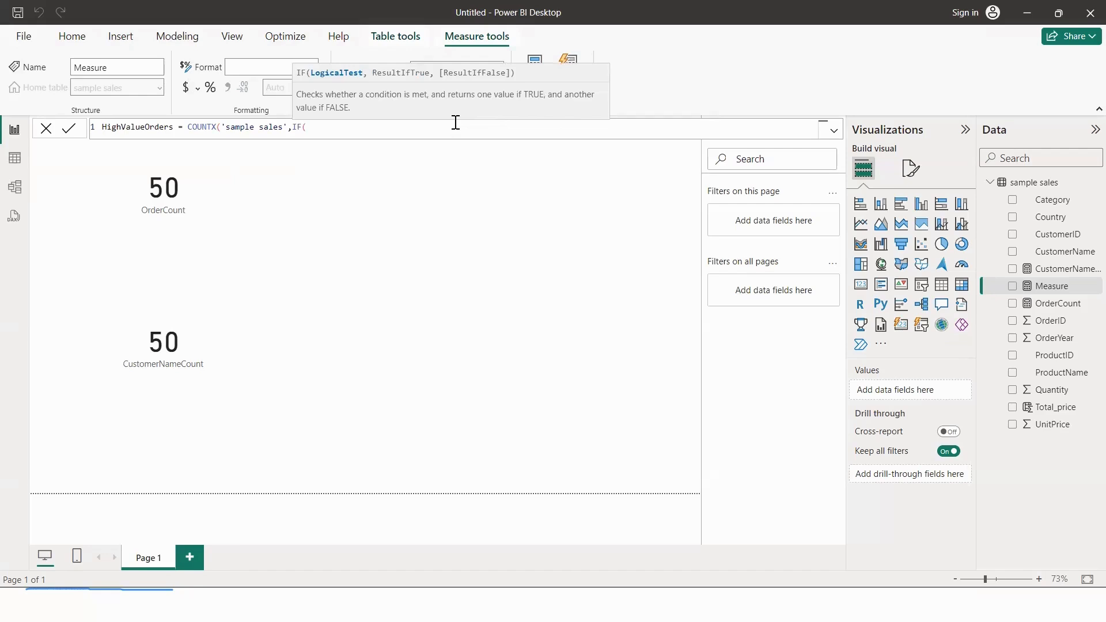
pyautogui.write('Tot')
pyautogui.press('Tab')
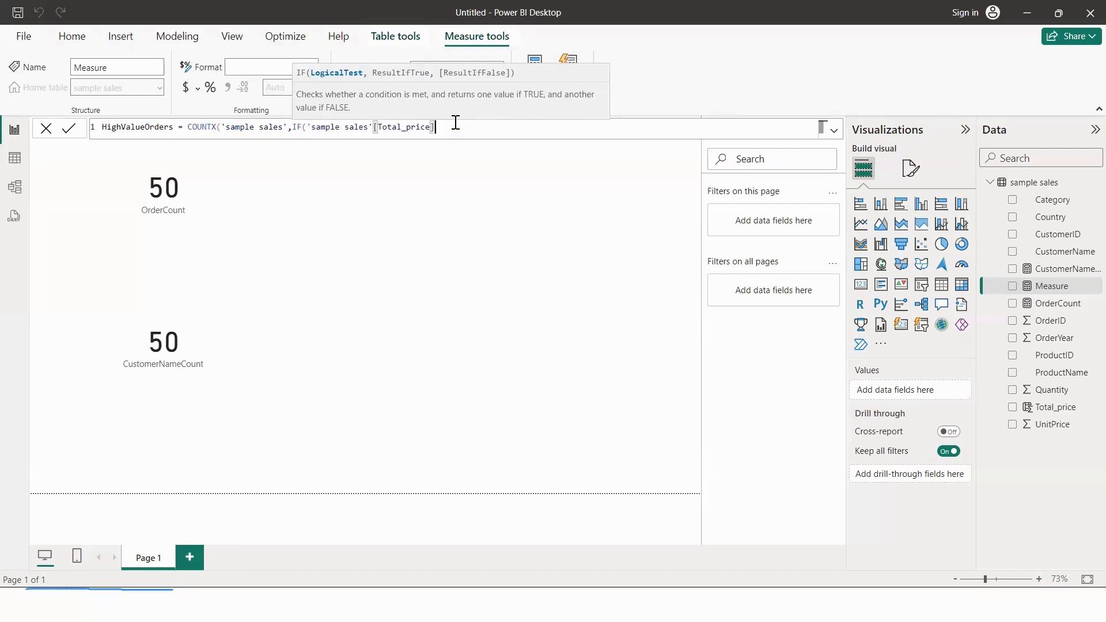
pyautogui.write('>100,1')
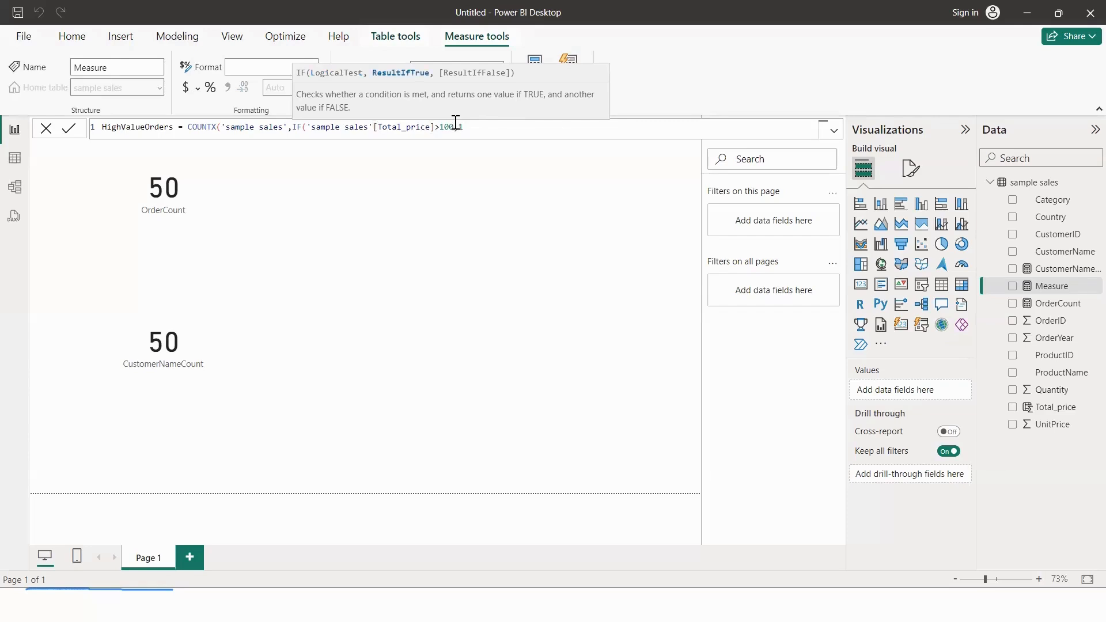
pyautogui.write(',')
pyautogui.write('Bla')
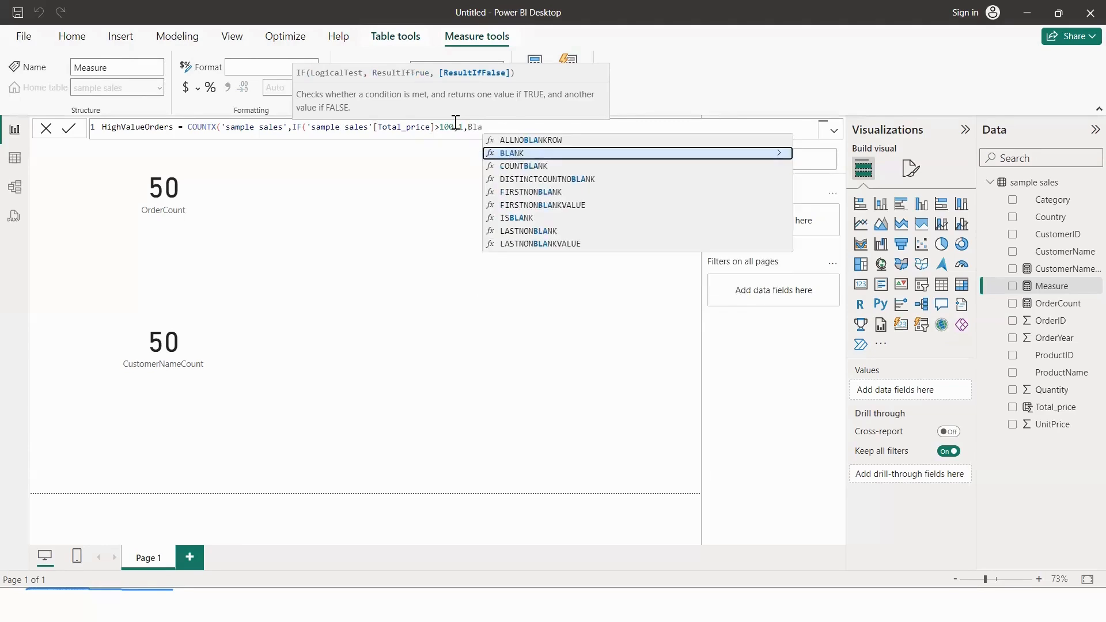
pyautogui.press('Tab')
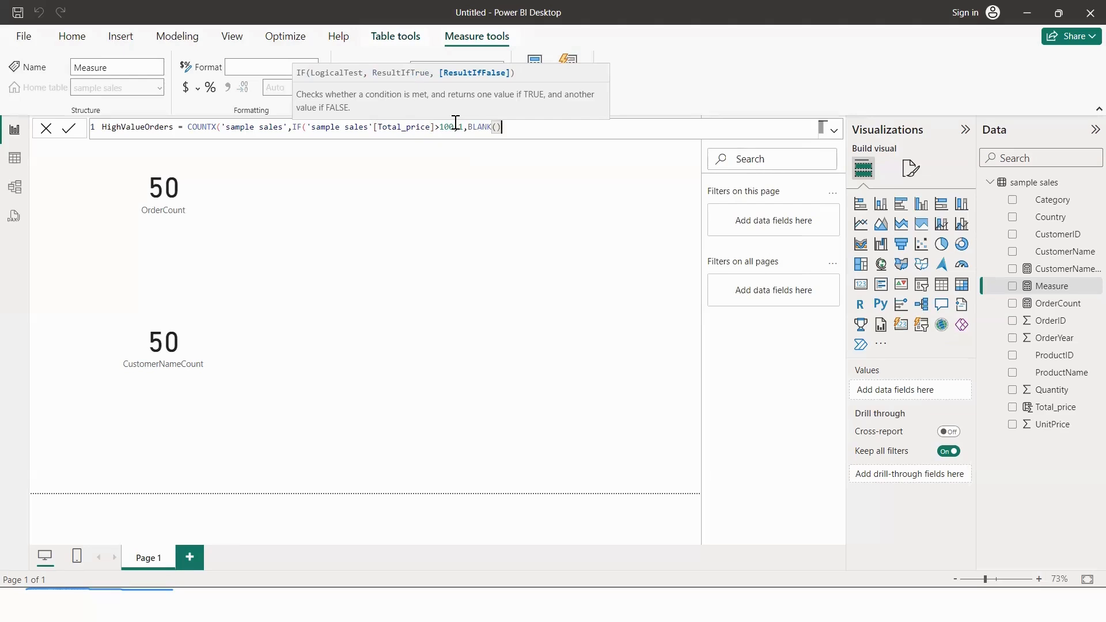
pyautogui.write(')')
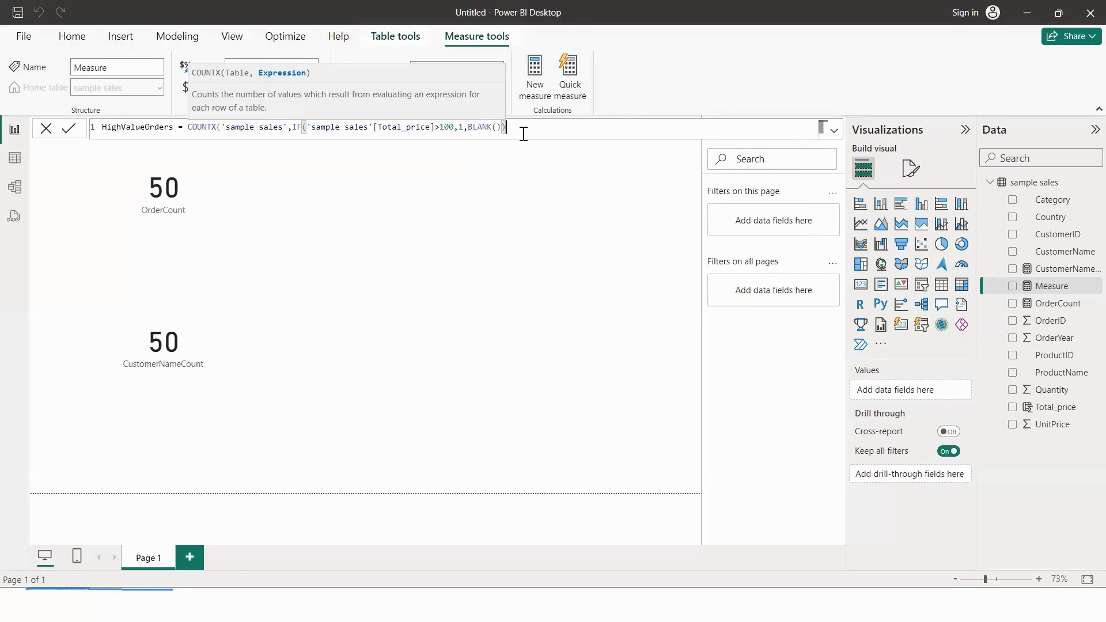
pyautogui.write(')')
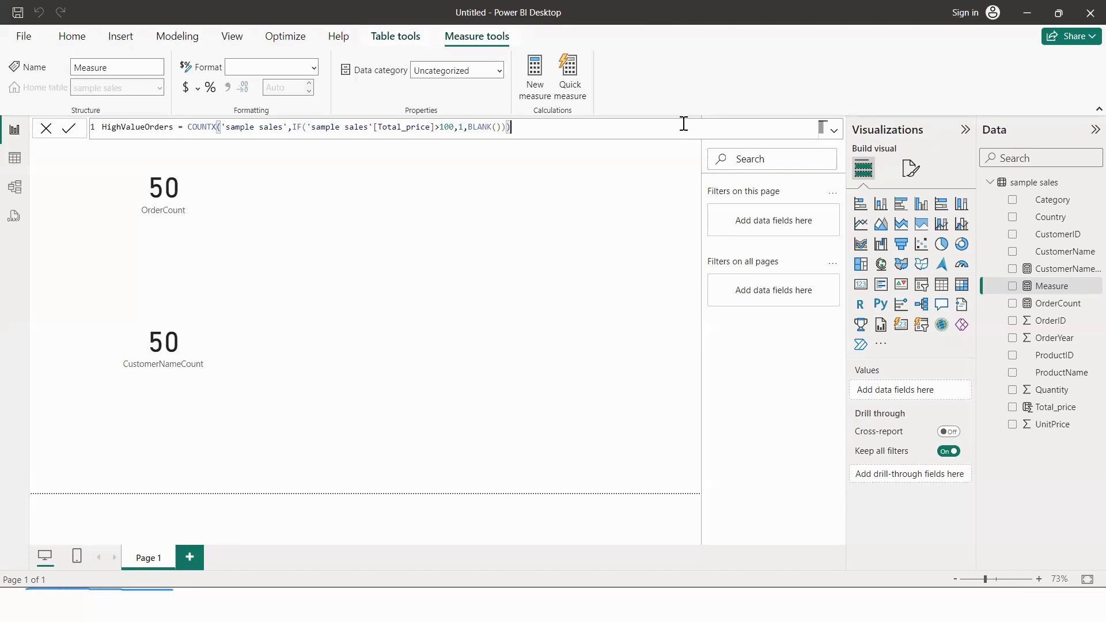
# Check the closing parentheses of the HighValueOrders formula, keep only the matching ones and commit the measure
pyautogui.write(')')
pyautogui.press('BackSpace')
pyautogui.press('BackSpace')
pyautogui.click(214, 127)
pyautogui.click(513, 126)
pyautogui.write(')')
pyautogui.press('Return')
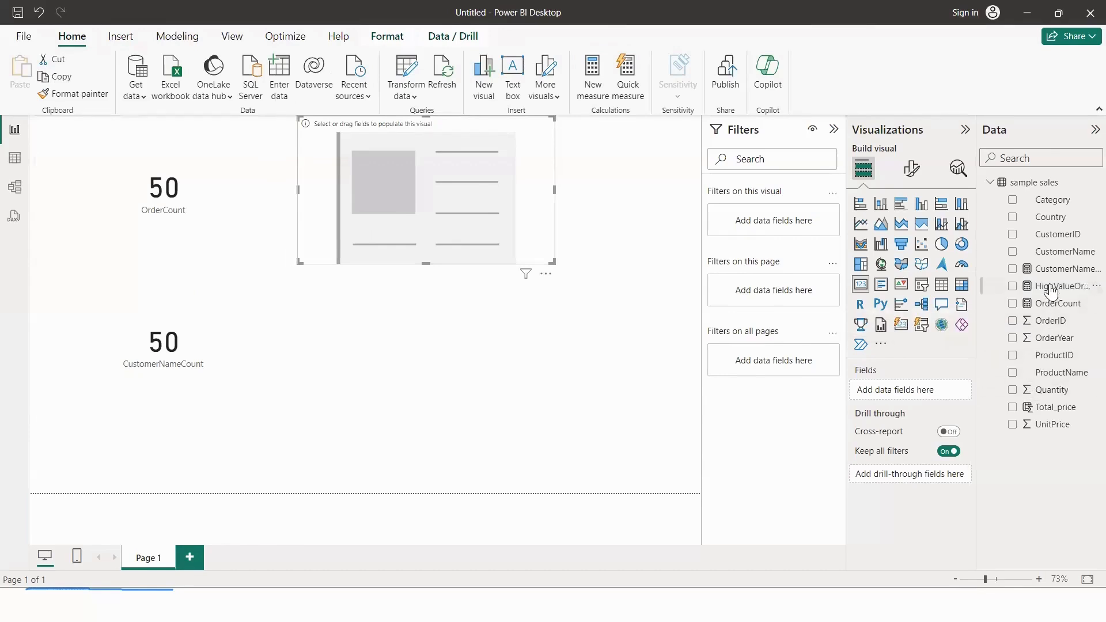
# Show the HighValueOrders measure in the empty card and check it against the sorted Total_price column of the data table
pyautogui.moveTo(1048, 286); pyautogui.dragTo(509, 224)
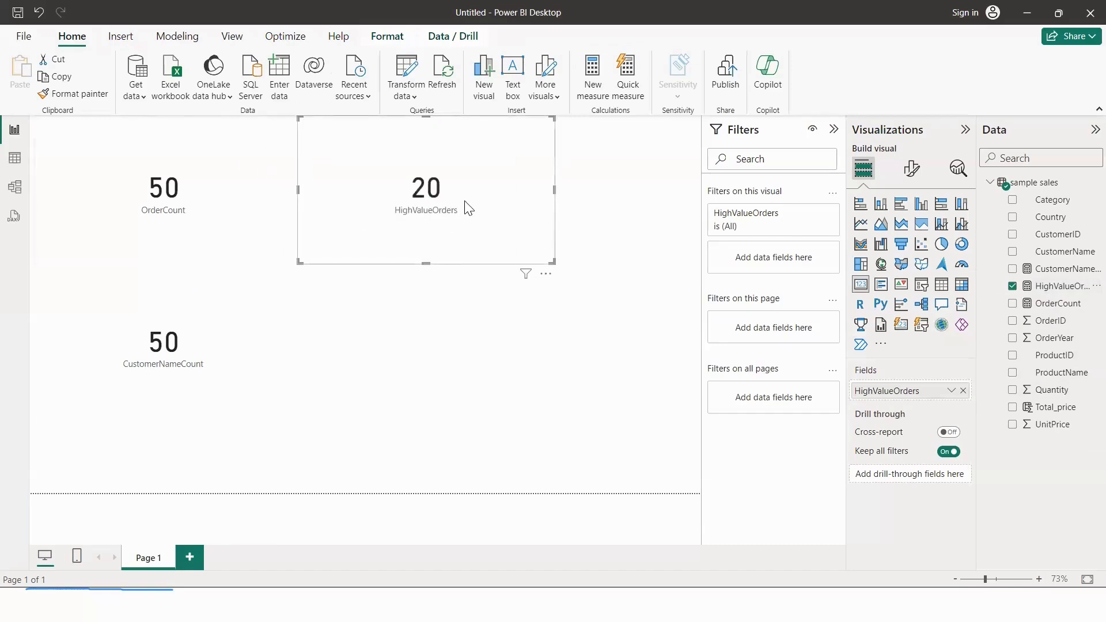
pyautogui.click(15, 158)
pyautogui.click(707, 152)
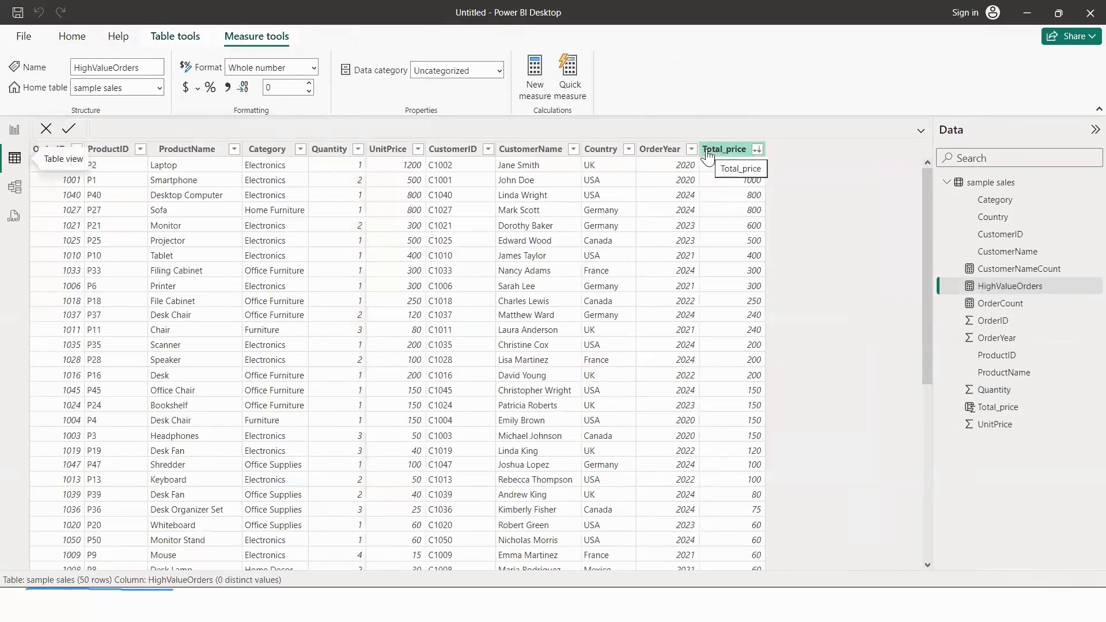
pyautogui.moveTo(926, 188)
pyautogui.mouseDown()
pyautogui.moveTo(915, 223)
pyautogui.moveTo(910, 174)
pyautogui.mouseUp()
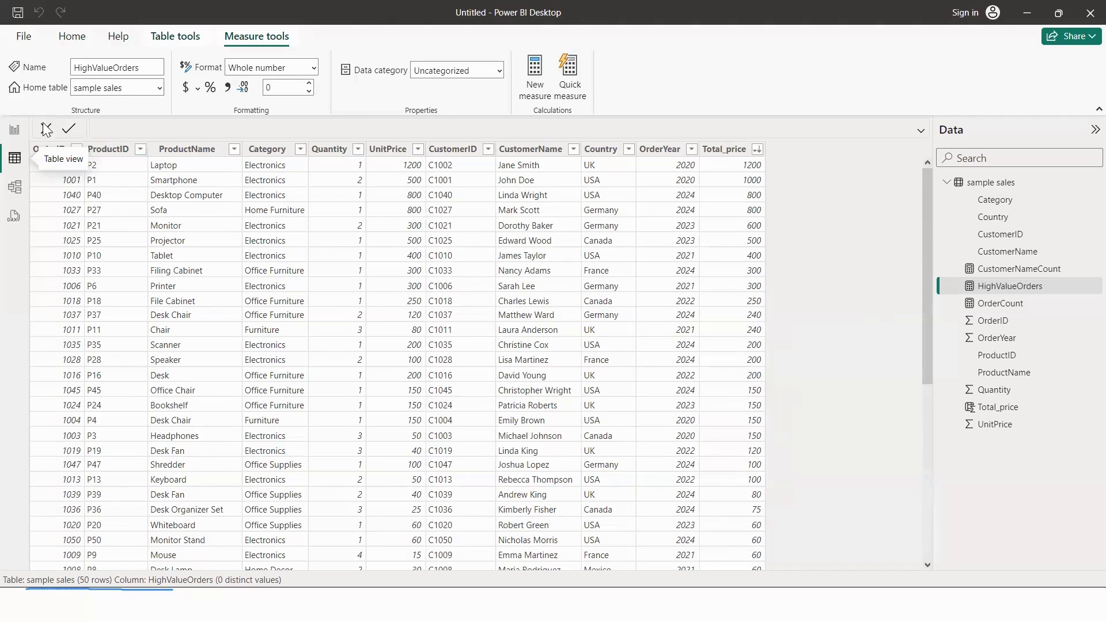
pyautogui.click(14, 130)
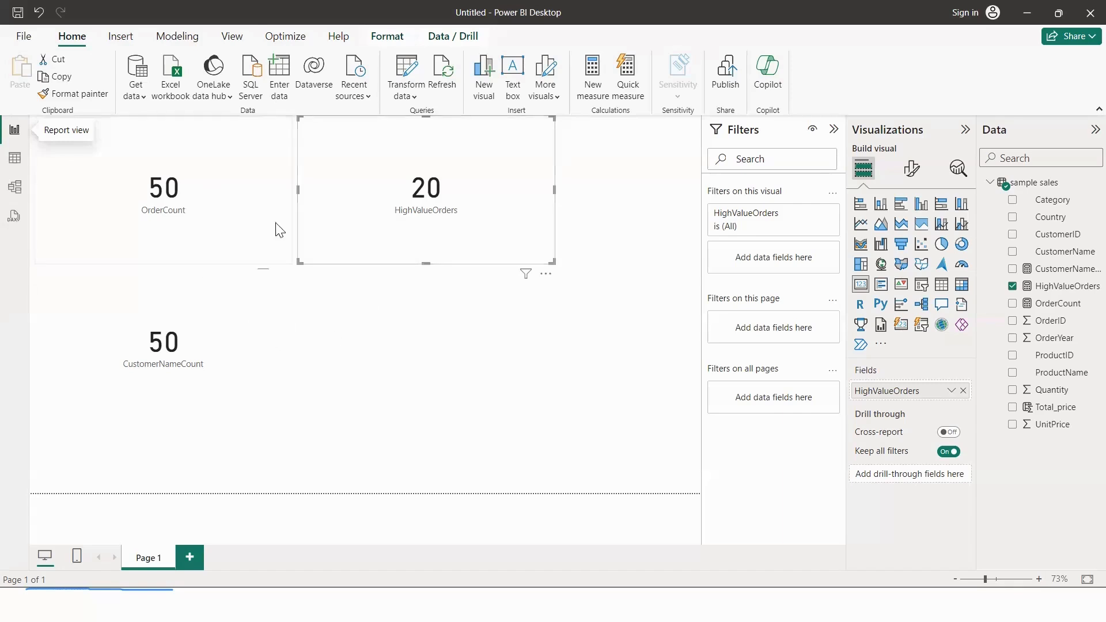
# Start a new measure named AverageTotalPrice that uses the AVERAGEX function
pyautogui.click(599, 75)
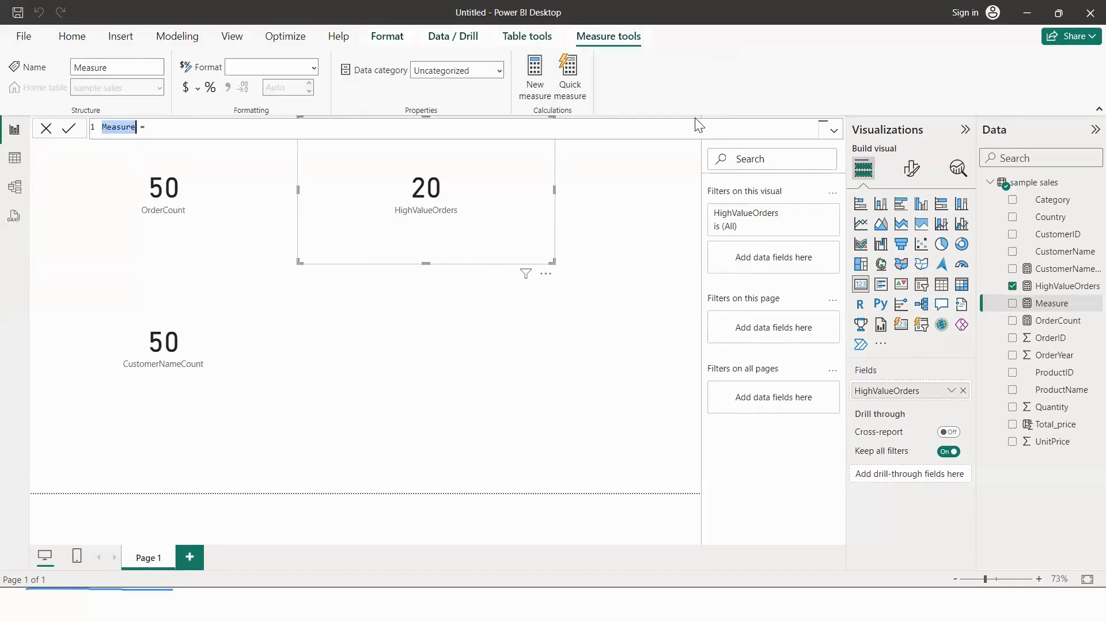
pyautogui.write('Average')
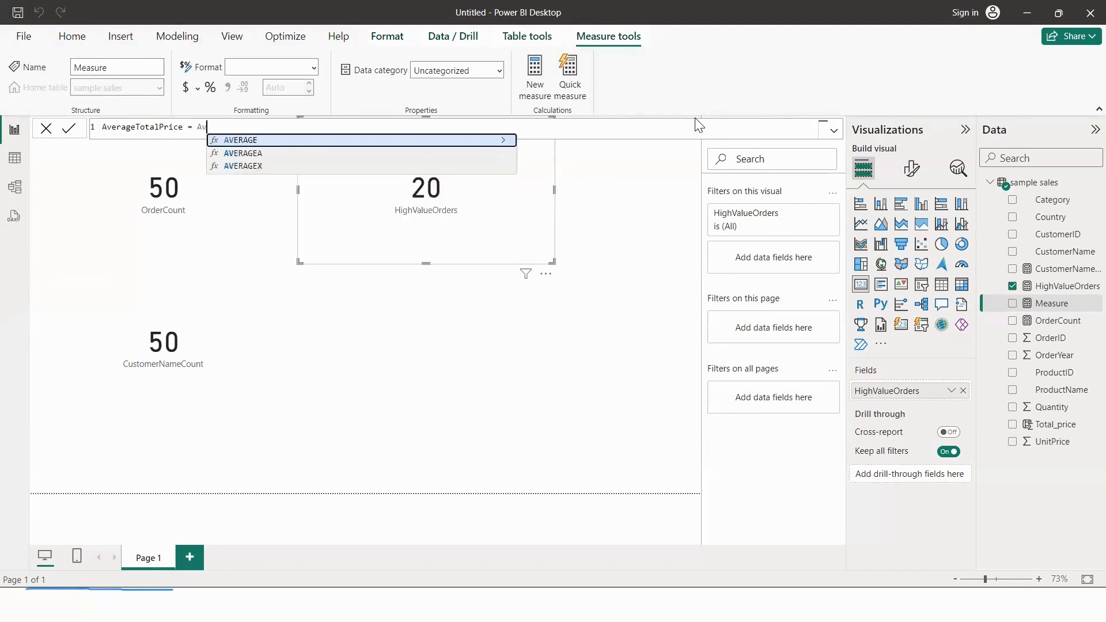
pyautogui.write('erage')
pyautogui.press('Down')
pyautogui.press('Down')
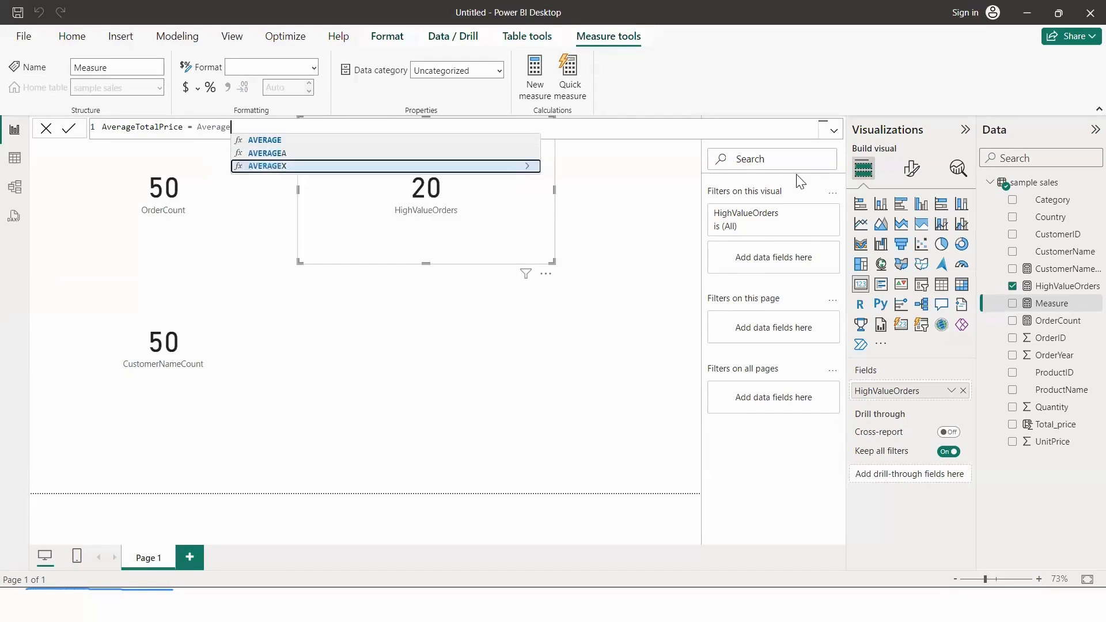
pyautogui.press('Tab')
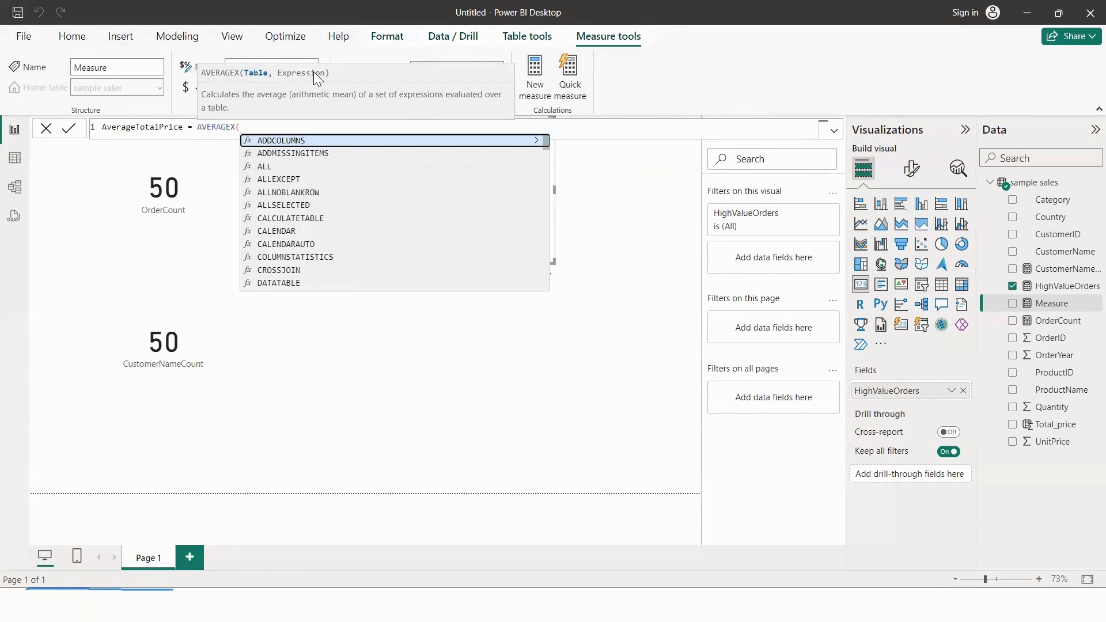
# Complete the AVERAGEX formula with the table 'sample sales' and the expression 'sample sales'[Total_price], and commit the measure
pyautogui.write('samp')
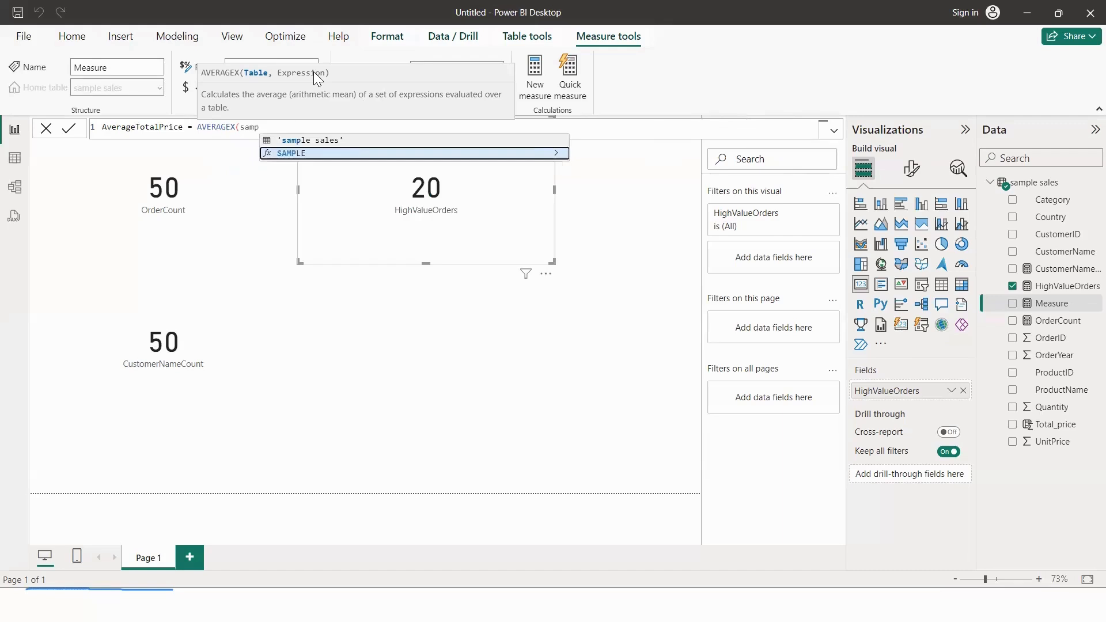
pyautogui.press('Up')
pyautogui.press('Tab')
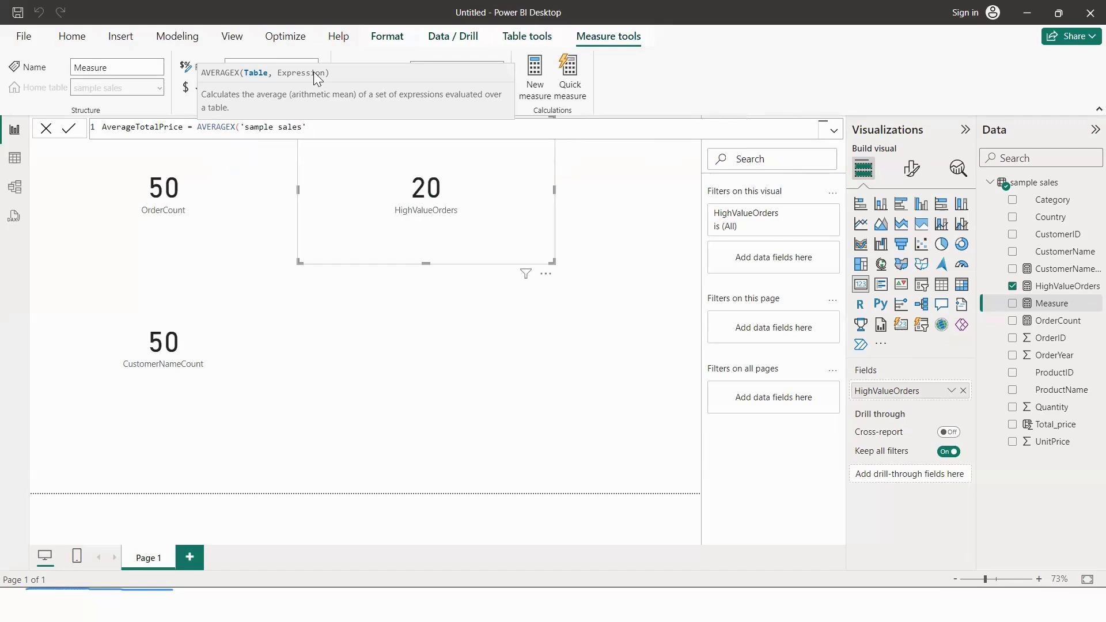
pyautogui.write(',')
pyautogui.write("'sample sales'[Total_price]")
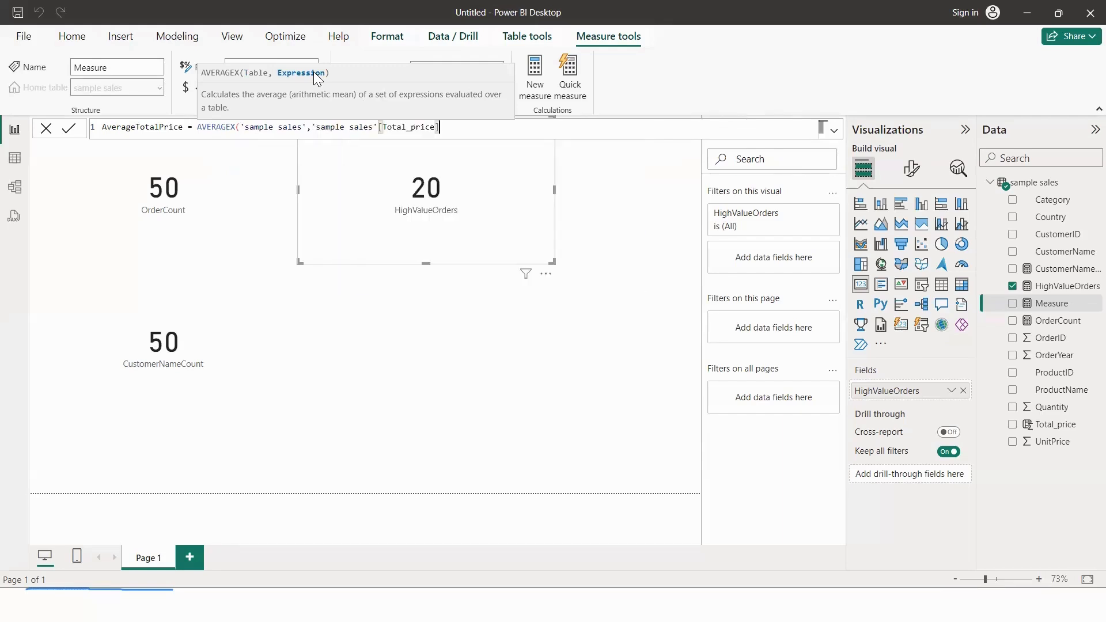
pyautogui.write(')')
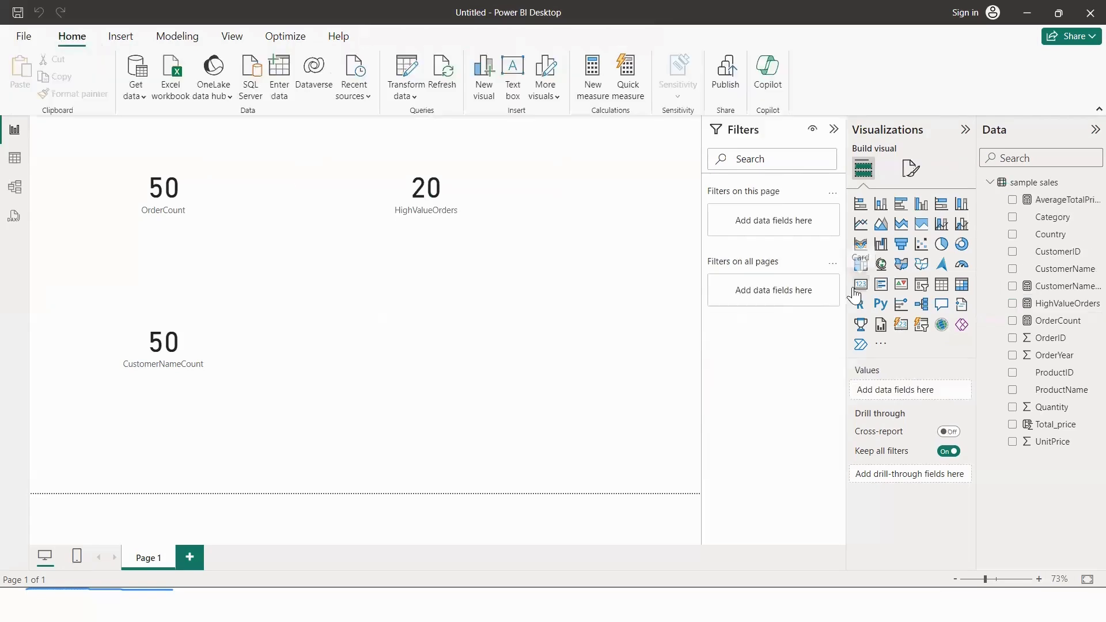
# Show the AverageTotalPrice measure in a new card and delete the other cards from the page
pyautogui.click(854, 291)
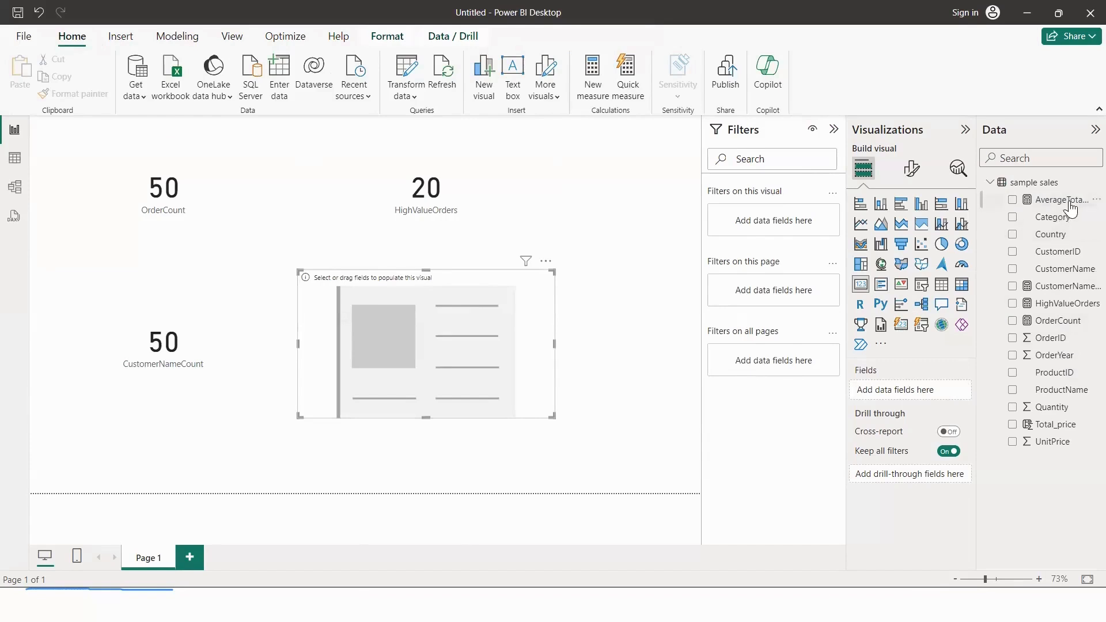
pyautogui.moveTo(1066, 199); pyautogui.dragTo(498, 327)
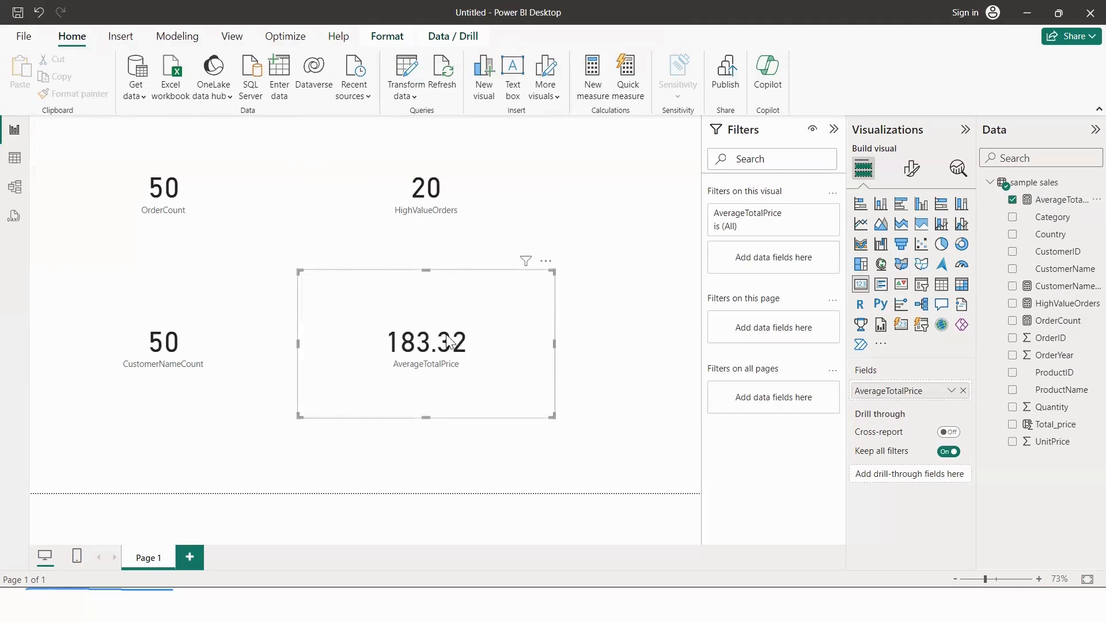
pyautogui.click(256, 223)
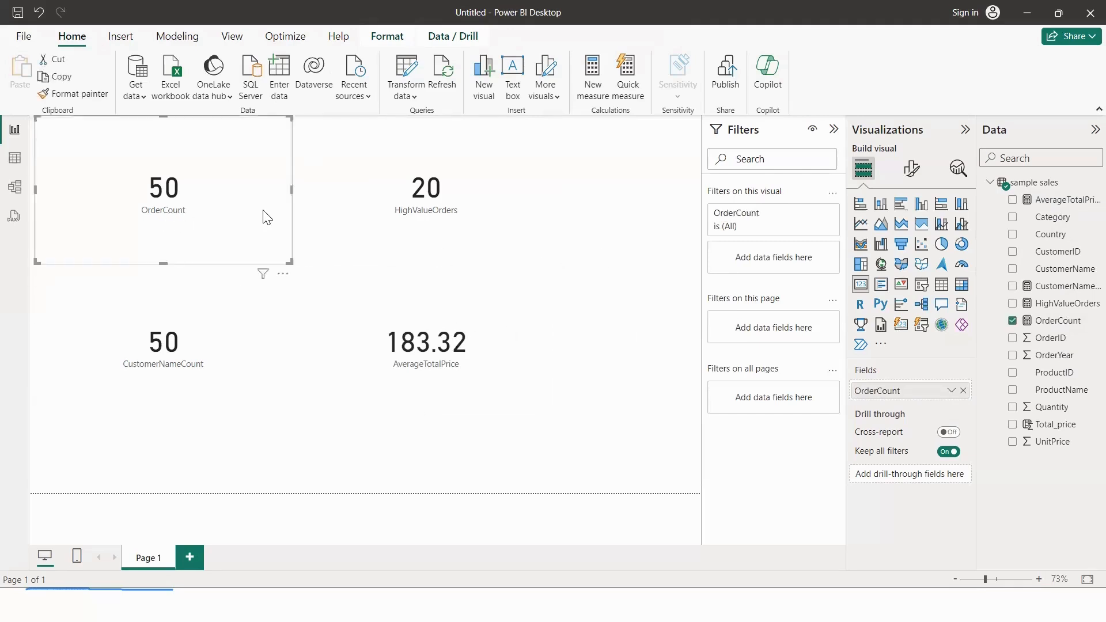
pyautogui.press('Delete')
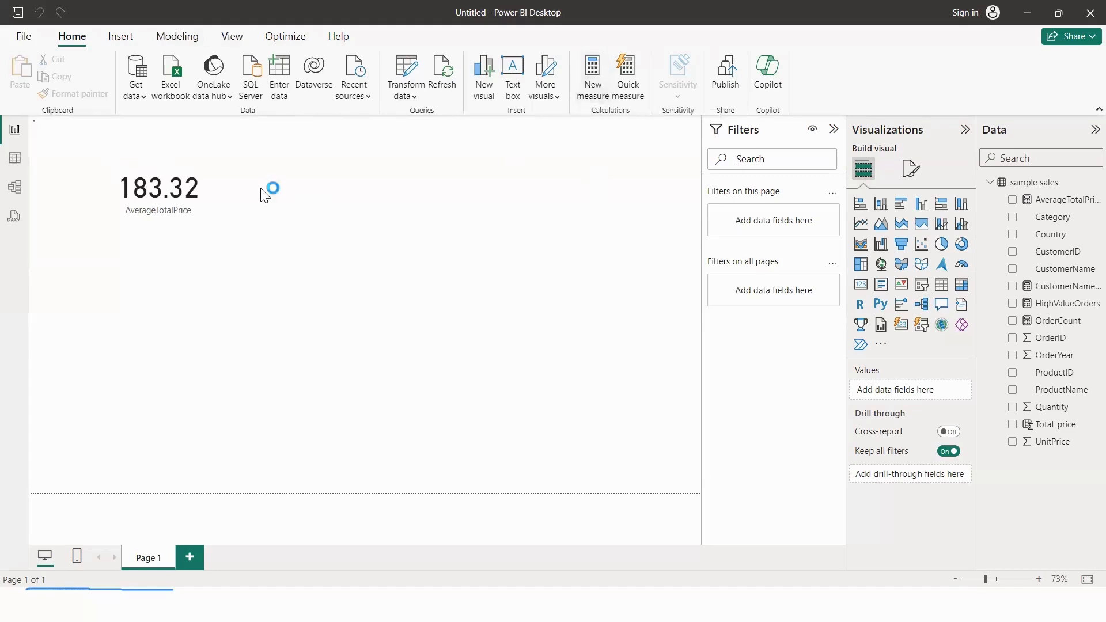
# Draft the formula MEDIAN('sample sales'[Total_price]) in a new measure and clear the whole formula line
pyautogui.click(257, 127)
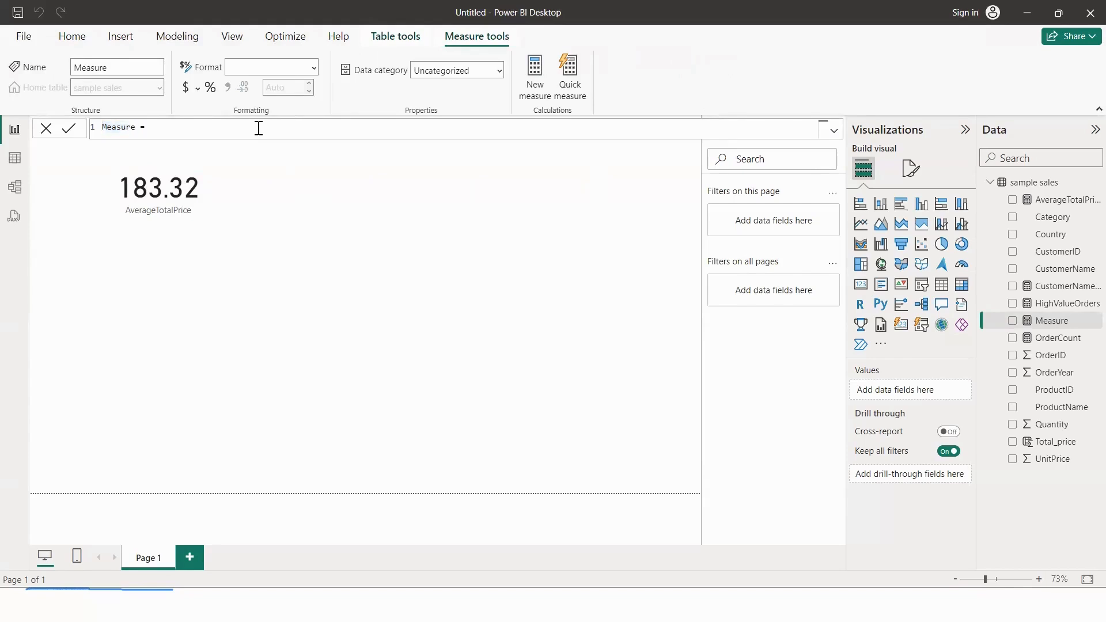
pyautogui.write('medi')
pyautogui.press('Tab')
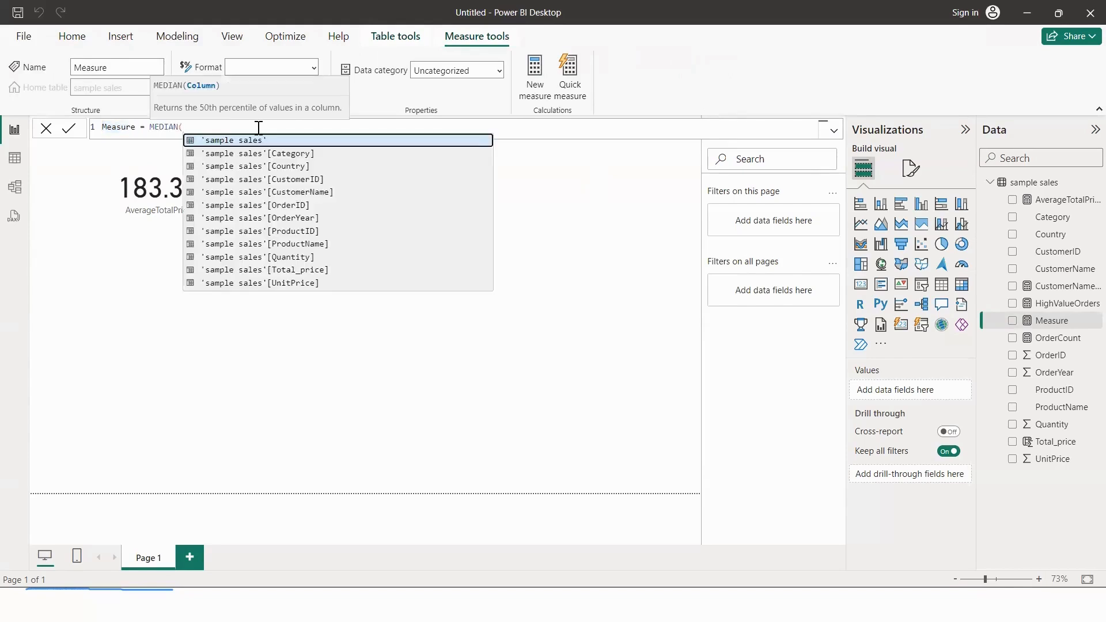
pyautogui.click(291, 271)
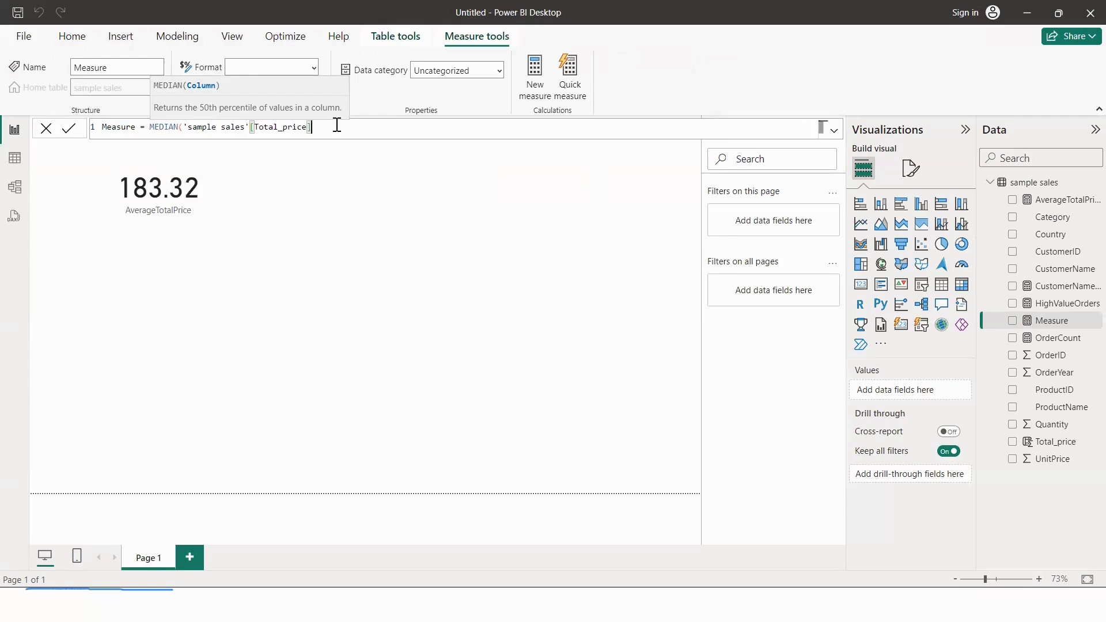
pyautogui.write(')')
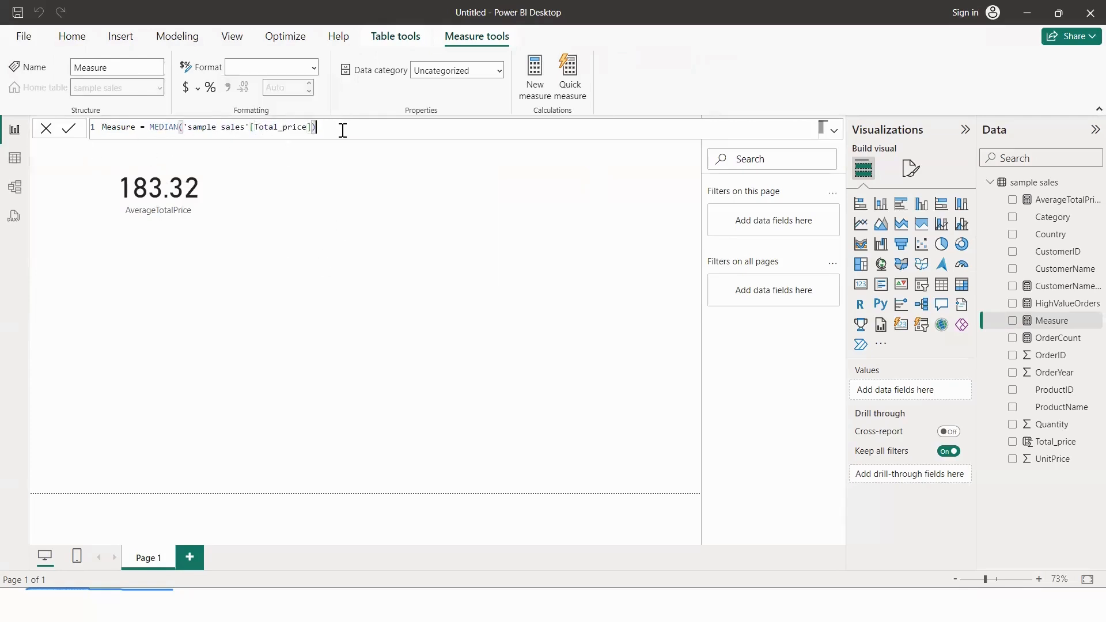
pyautogui.moveTo(342, 128); pyautogui.dragTo(83, 128)
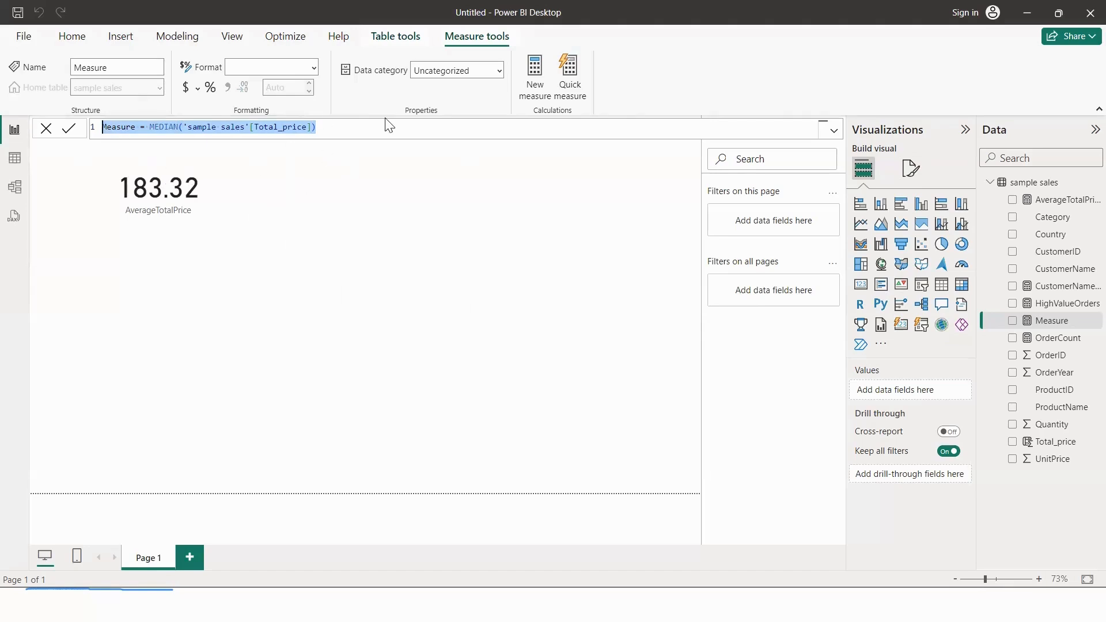
pyautogui.press('BackSpace')
# Define the measure as UnitStdev=STDEV.P('sample sales'[UnitPrice]) and commit it
pyautogui.write('Unit')
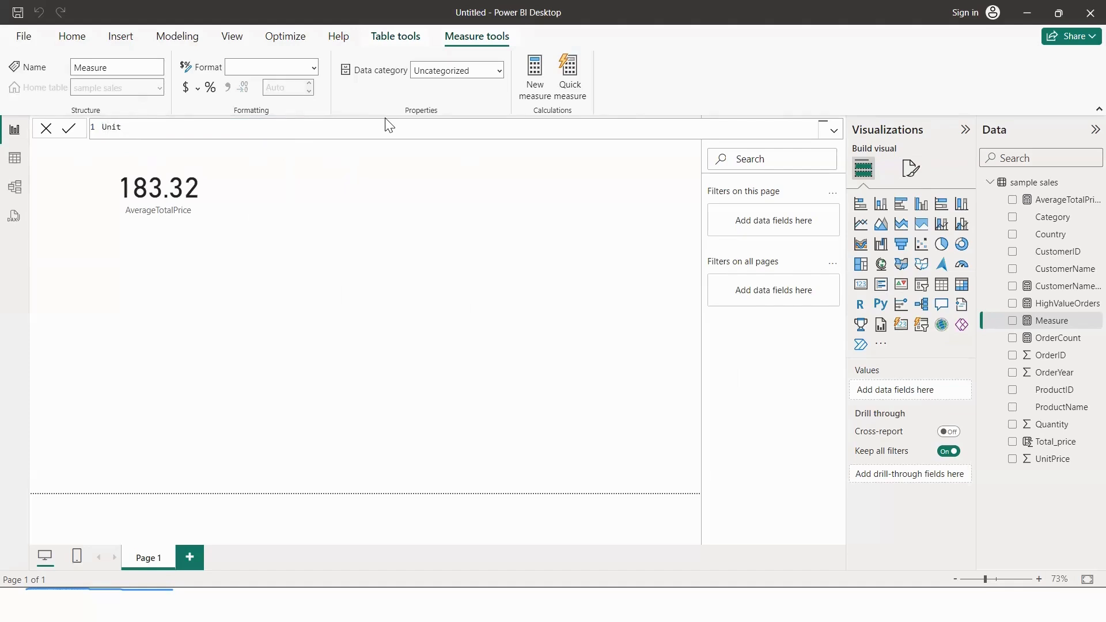
pyautogui.write('Stdev=std')
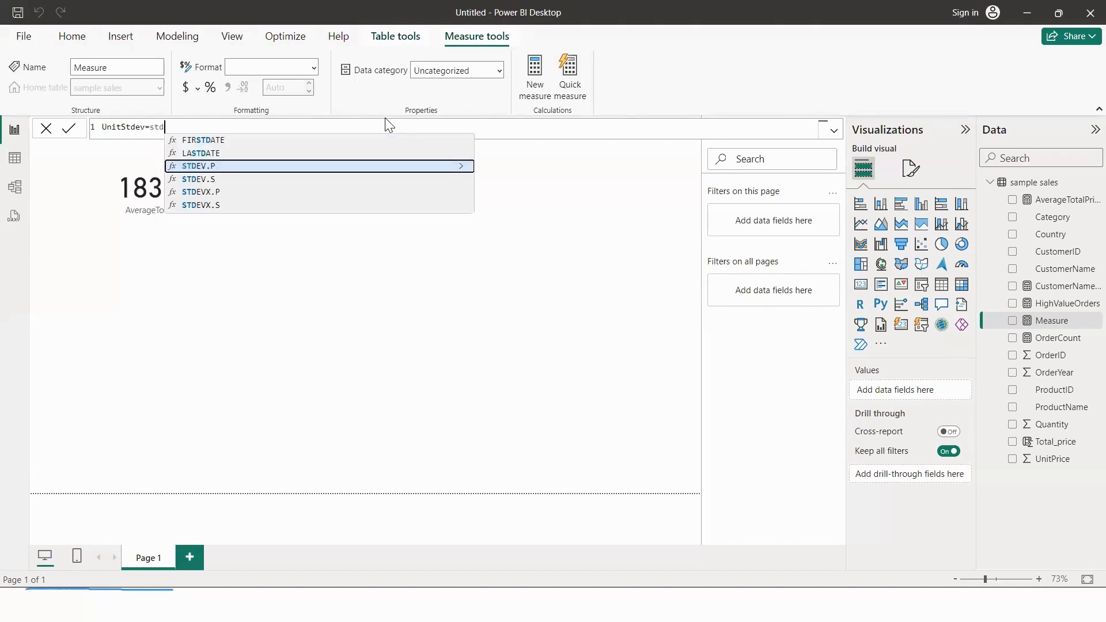
pyautogui.press('BackSpace')
pyautogui.press('BackSpace')
pyautogui.write('ted')
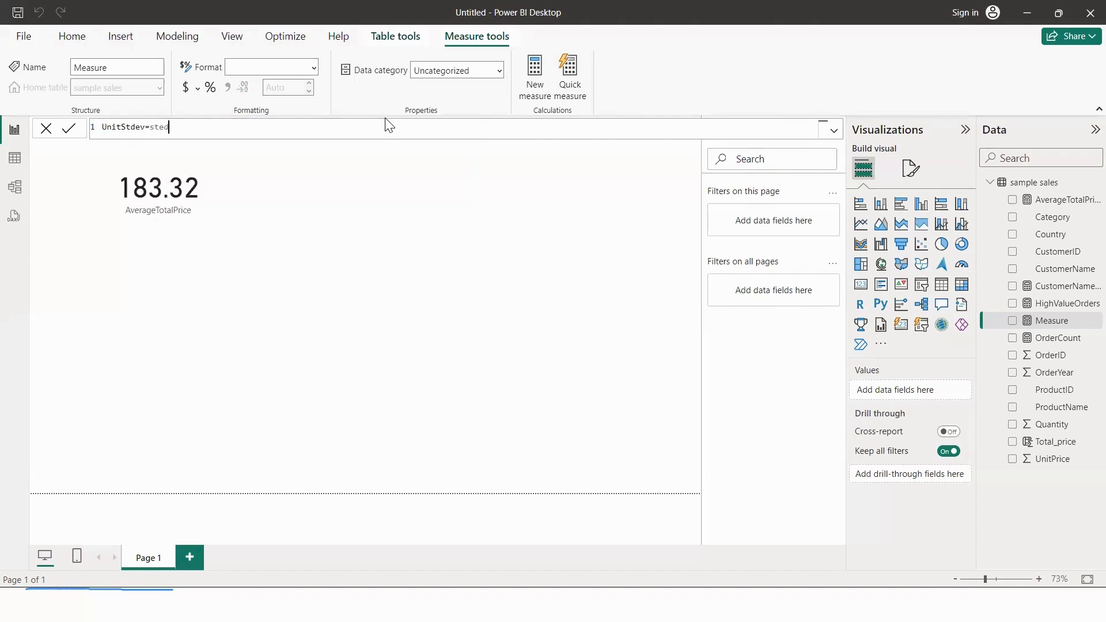
pyautogui.press('BackSpace')
pyautogui.press('BackSpace')
pyautogui.write('de')
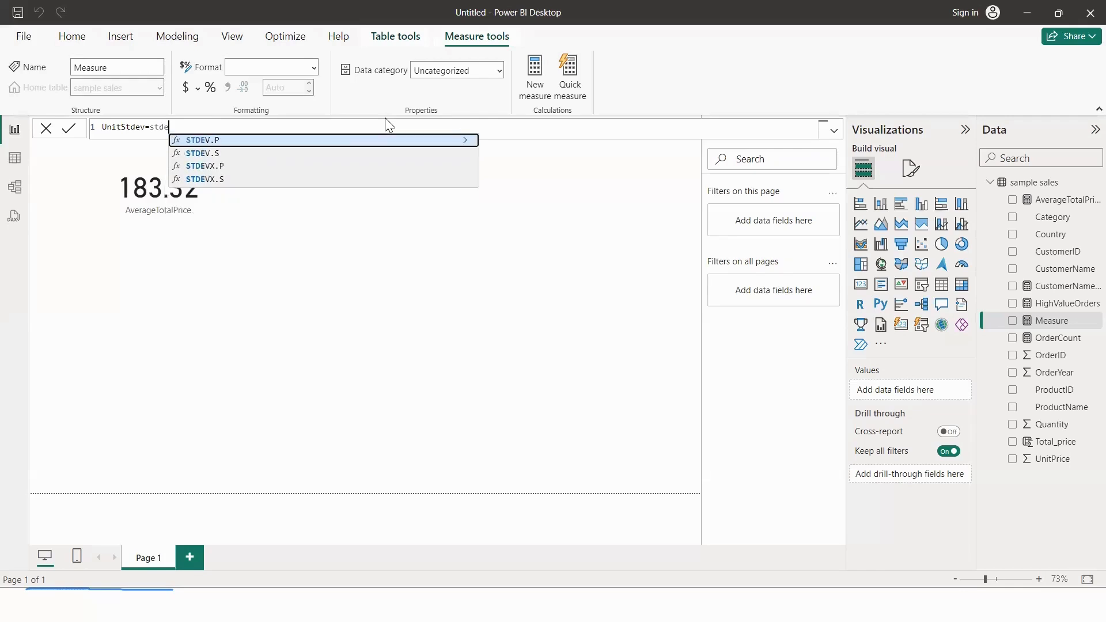
pyautogui.write('v.p')
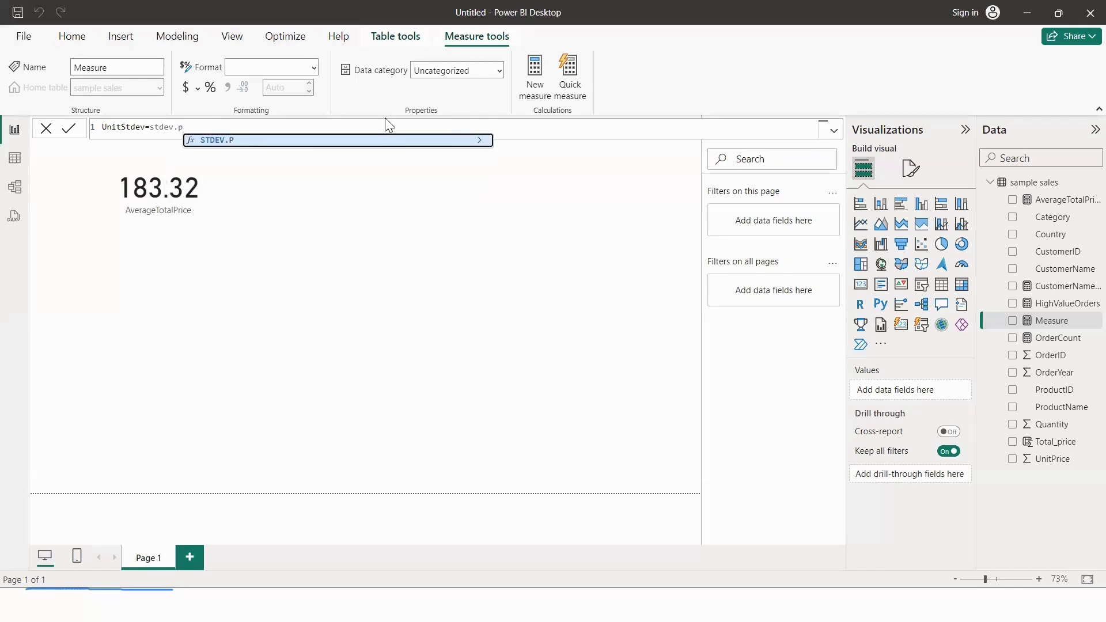
pyautogui.press('Tab')
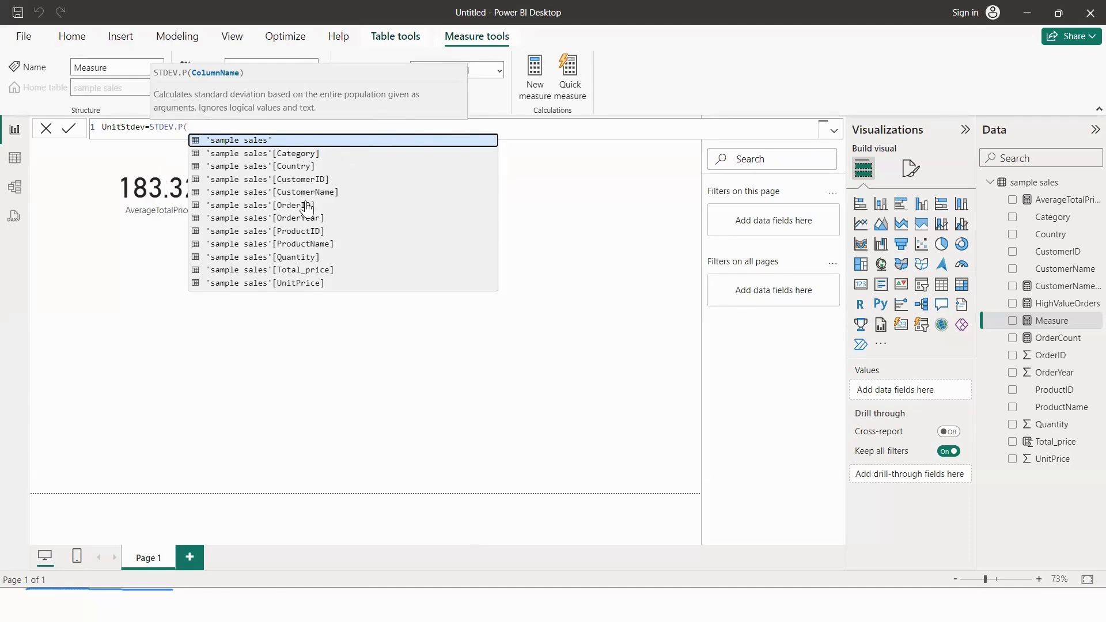
pyautogui.click(295, 283)
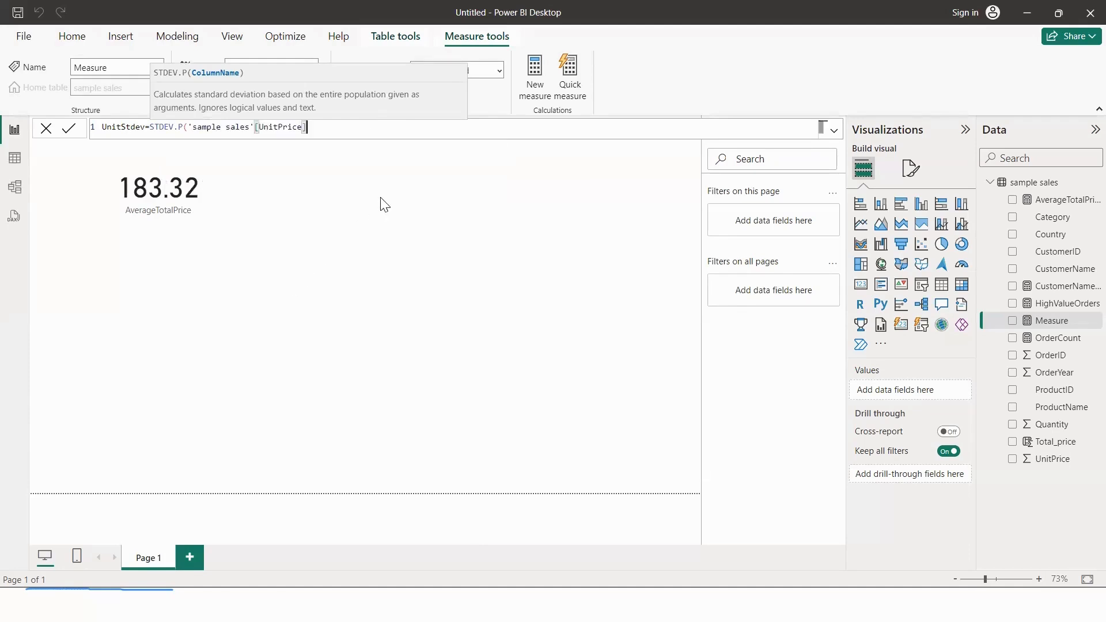
pyautogui.write(')')
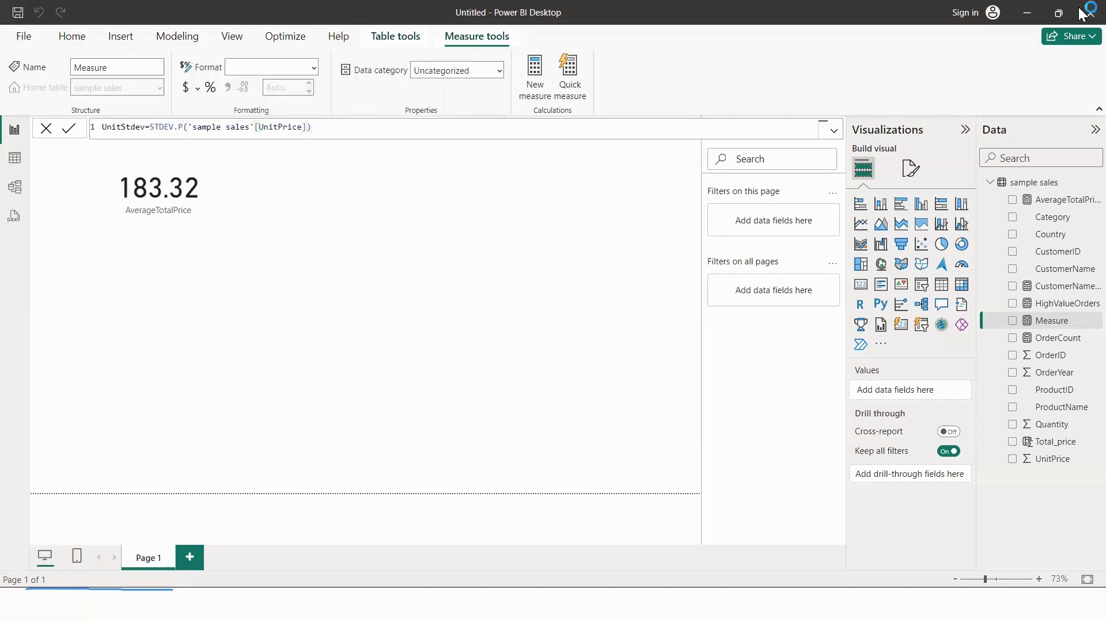
pyautogui.press('Return')
# Show the UnitStdev measure in a new card below the AverageTotalPrice card
pyautogui.click(854, 292)
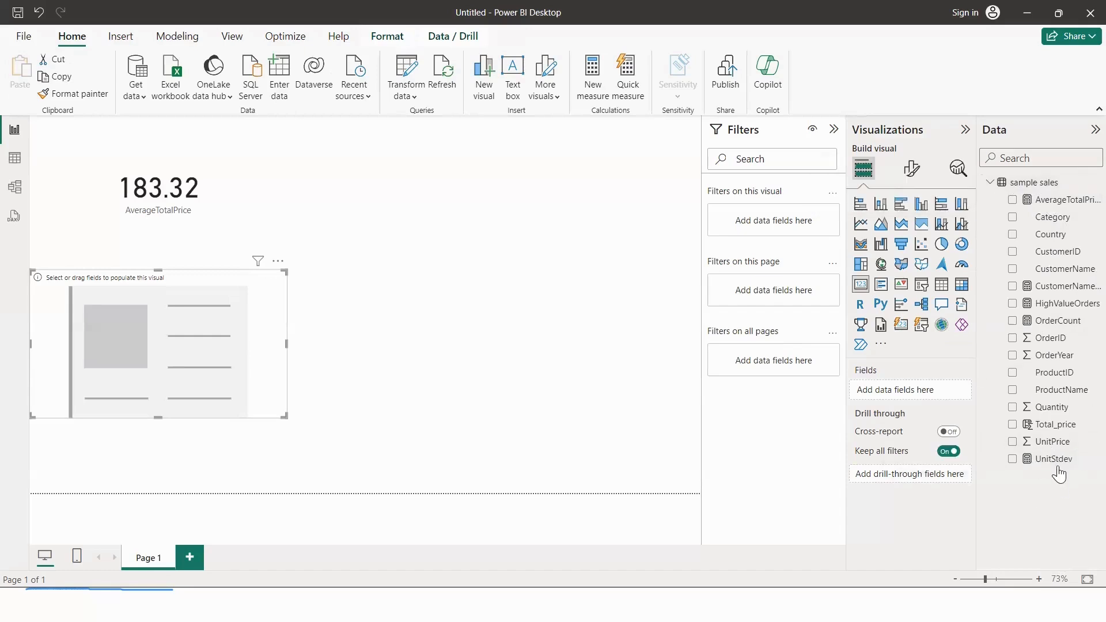
pyautogui.moveTo(1058, 466); pyautogui.dragTo(265, 344)
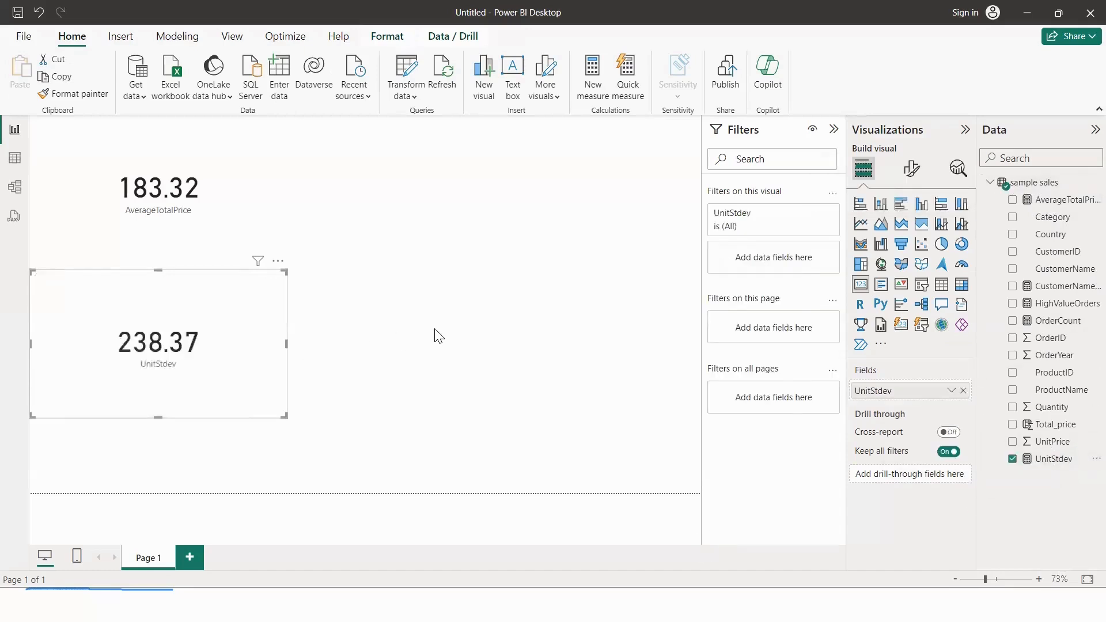
pyautogui.click(412, 216)
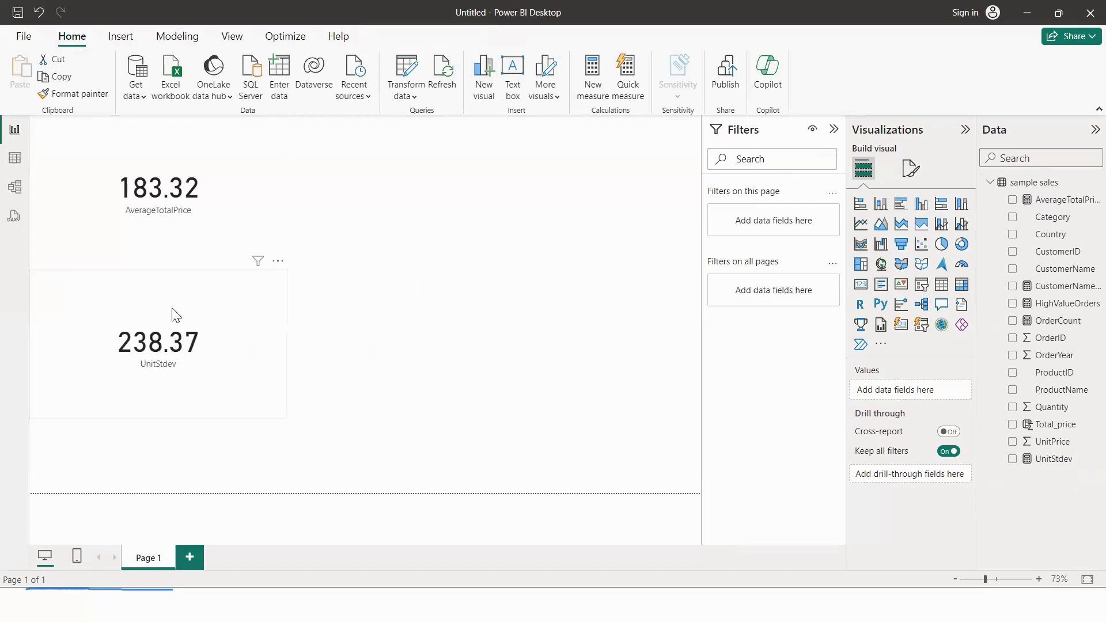
pyautogui.click(155, 337)
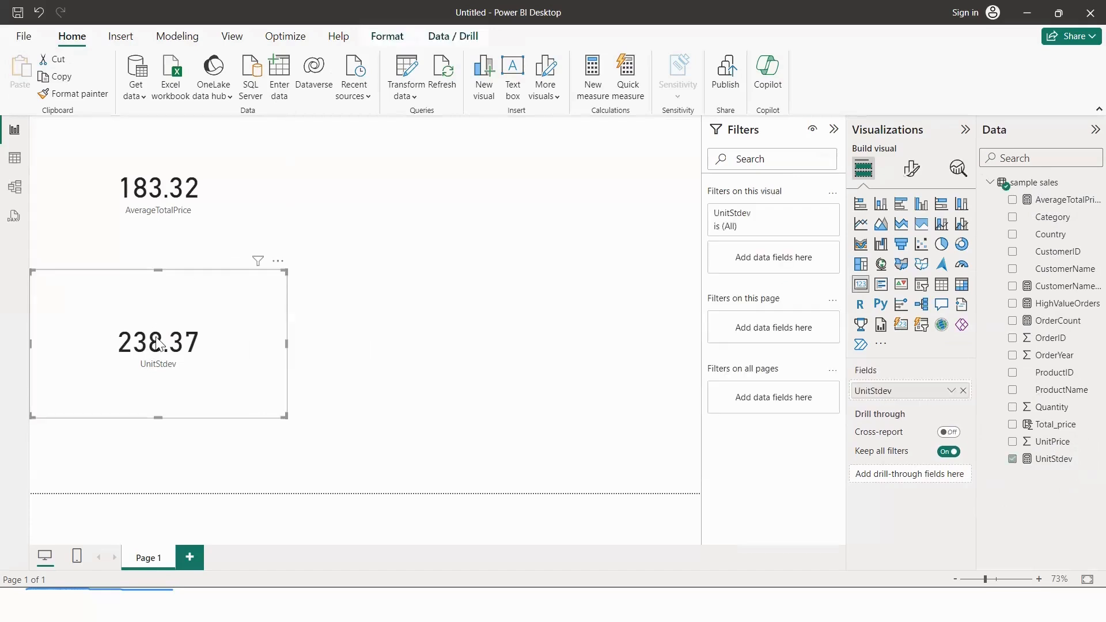
pyautogui.click(171, 132)
pyautogui.write('VAR')
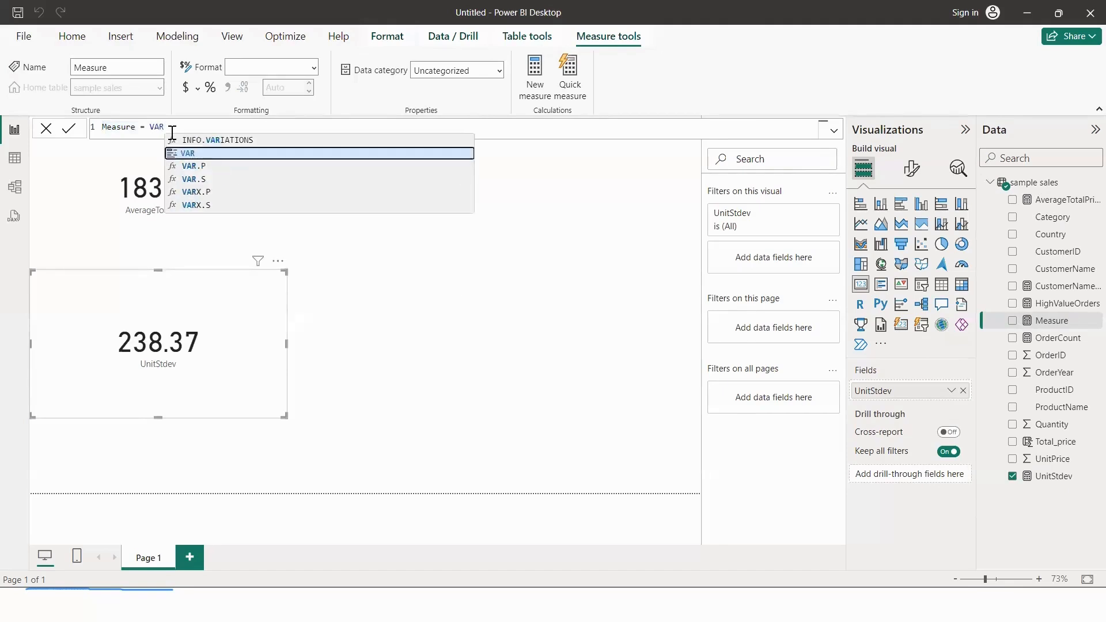
pyautogui.press('Escape')
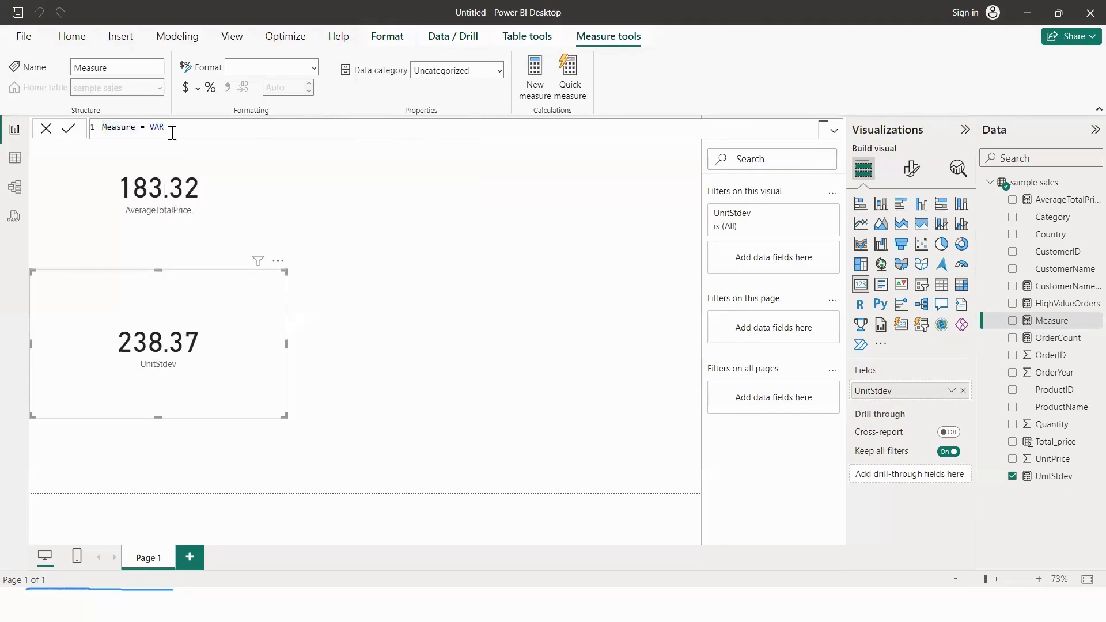
pyautogui.write('(uni')
pyautogui.press('BackSpace')
pyautogui.press('BackSpace')
pyautogui.press('BackSpace')
pyautogui.hotkey('shift', 'Home')
pyautogui.press('BackSpace')
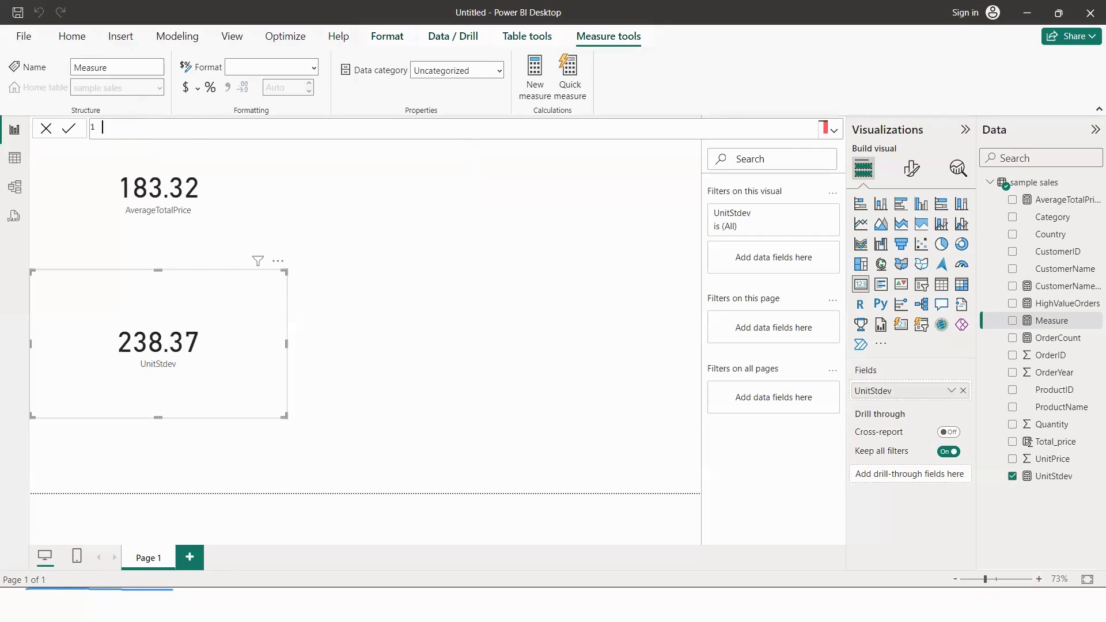